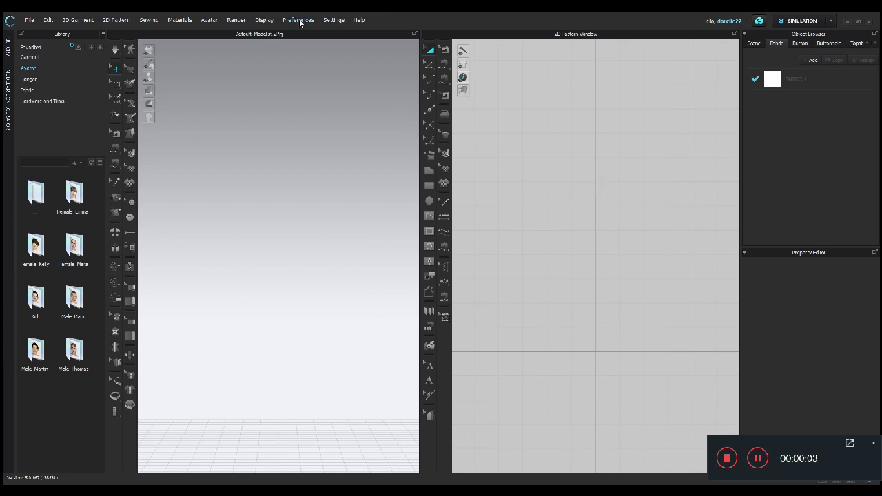
Open the user settings and examine the available presets for the view controls.
left_click(335, 21)
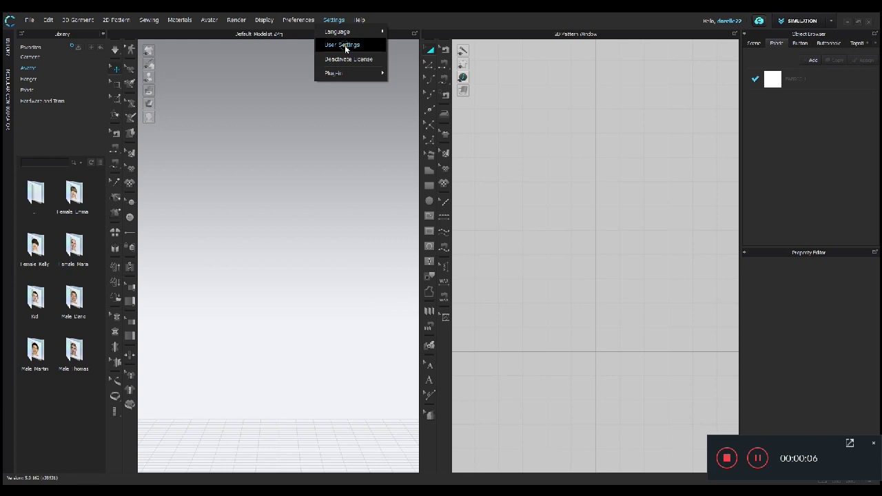
left_click(344, 45)
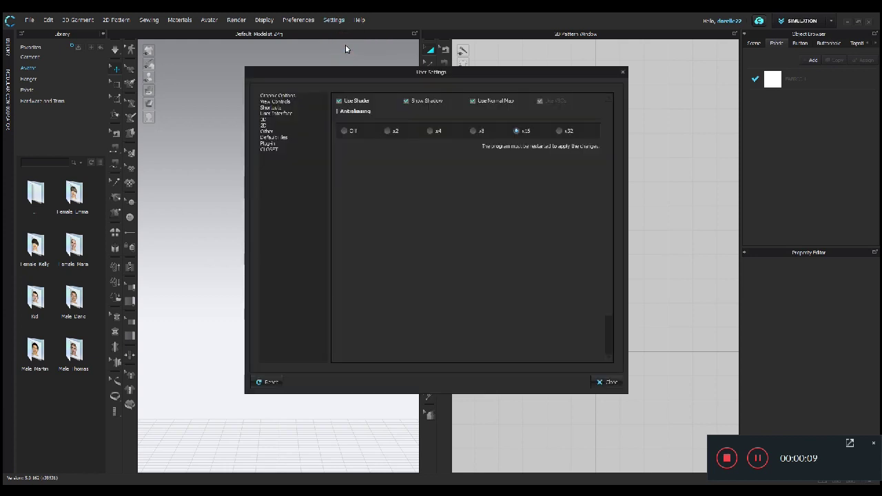
left_click(292, 103)
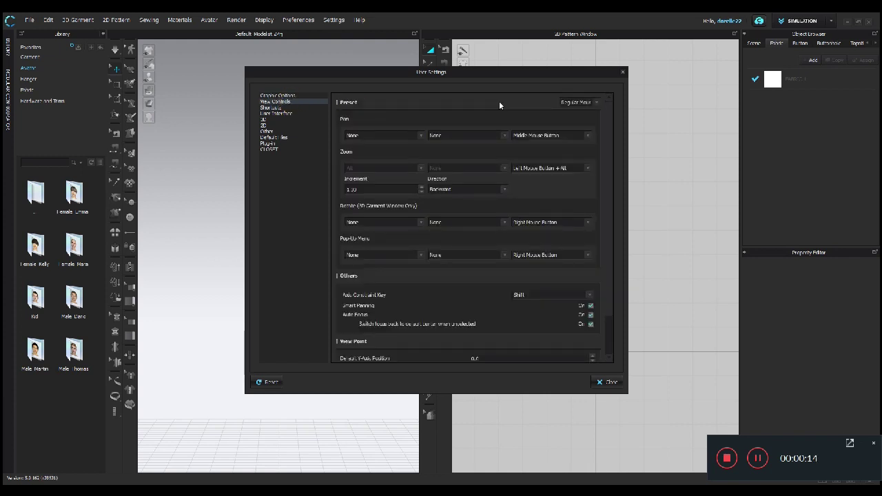
left_click(597, 103)
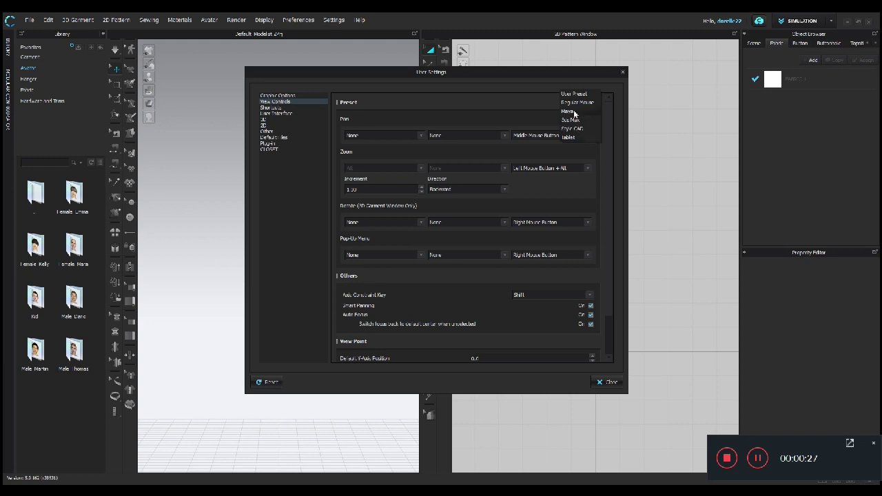
left_click(528, 103)
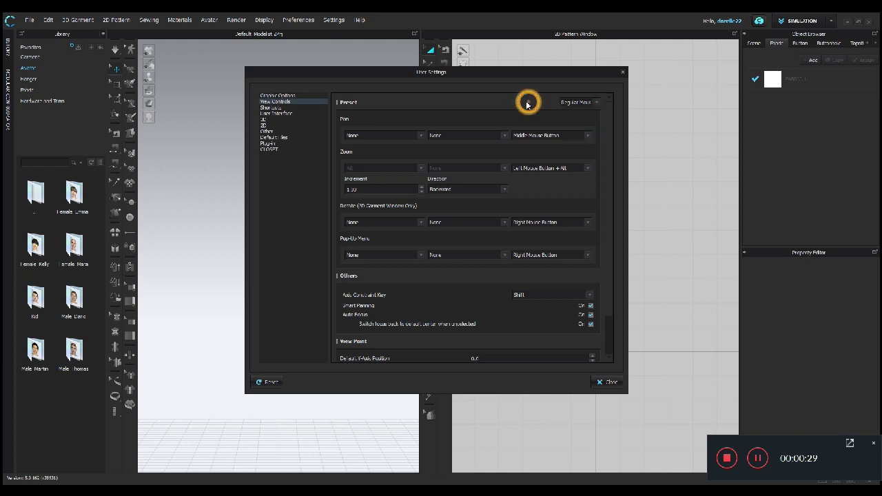
Examine the mouse button choices for pan, zoom, rotate and pop-up menu in the view controls.
left_click(588, 136)
left_click(588, 137)
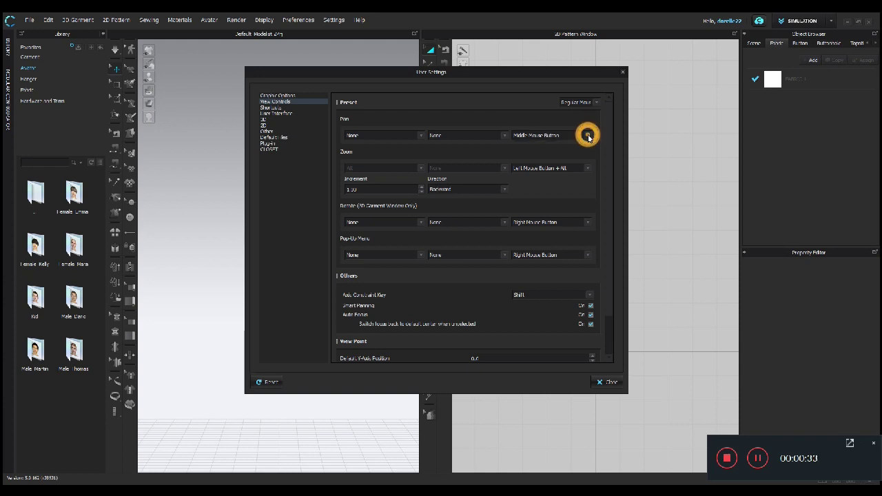
left_click(590, 168)
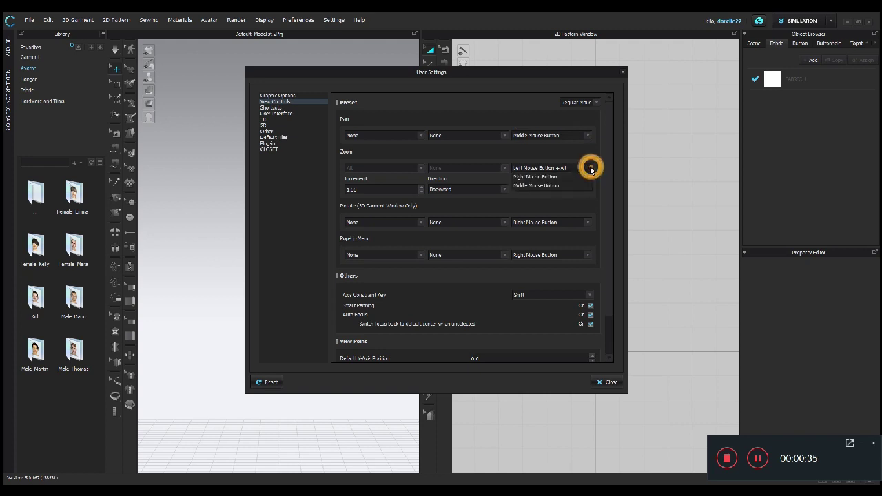
left_click(589, 167)
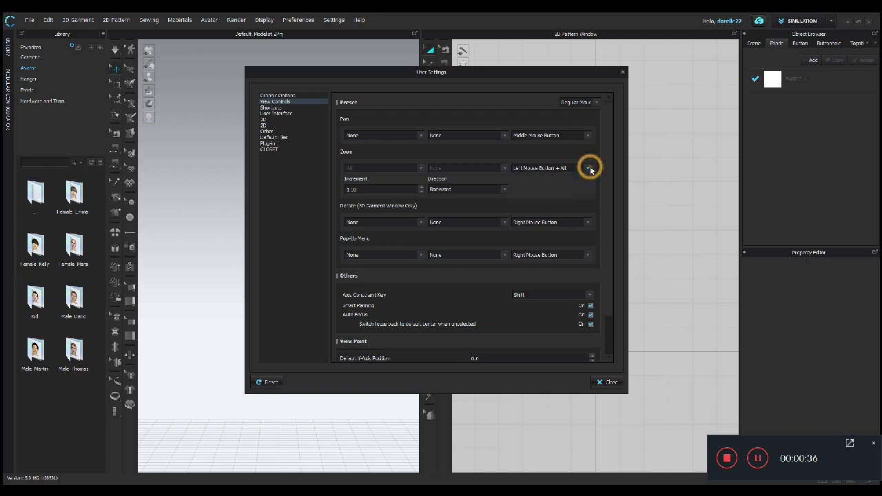
left_click(588, 222)
left_click(587, 222)
left_click(591, 254)
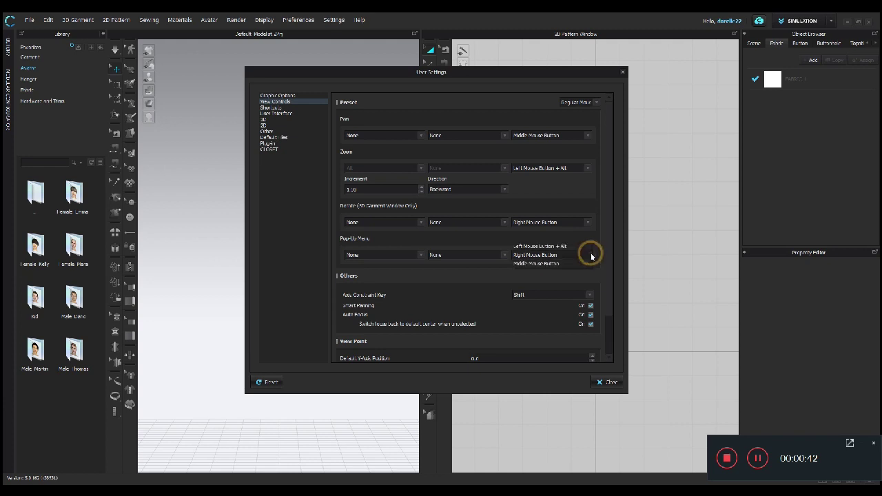
left_click(594, 254)
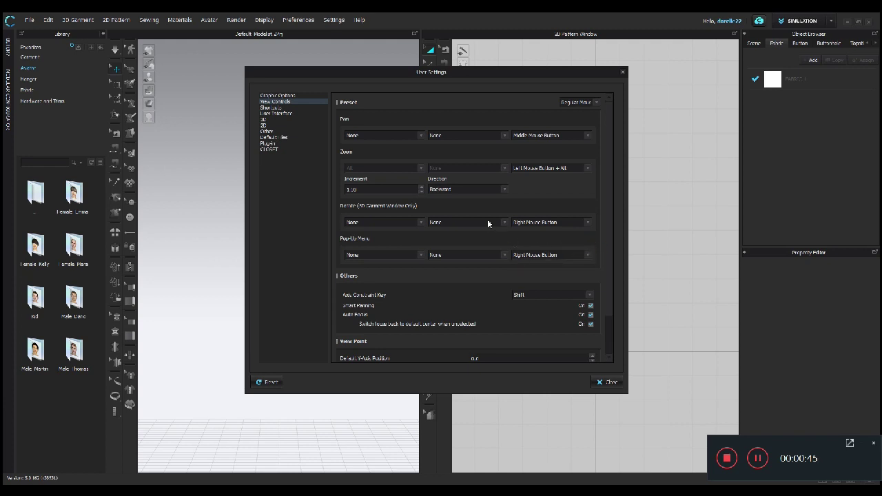
Review the remaining view control settings and the graphic options, including antialiasing.
scroll(492, 227, "down", 2)
scroll(479, 209, "down", 1)
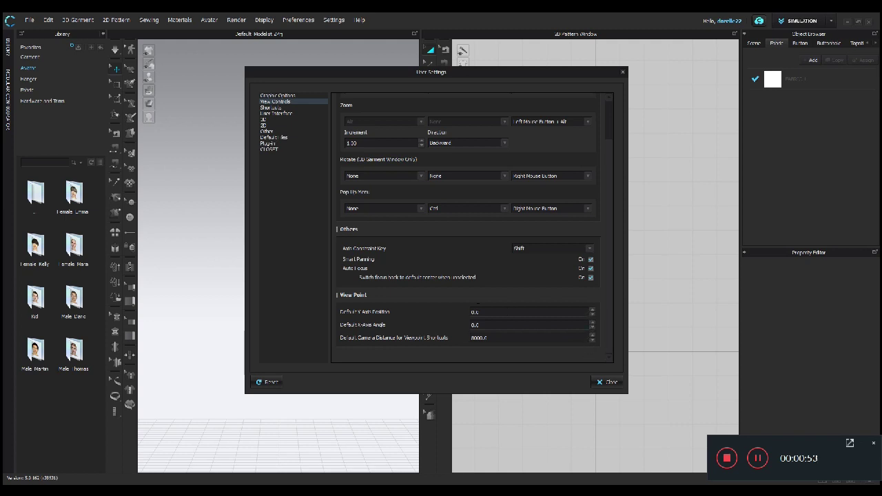
left_click(285, 97)
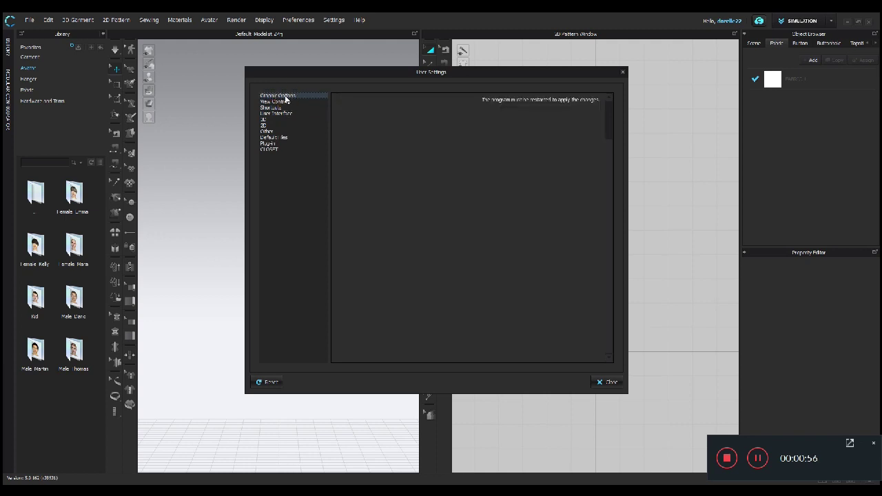
scroll(523, 133, "down", 5)
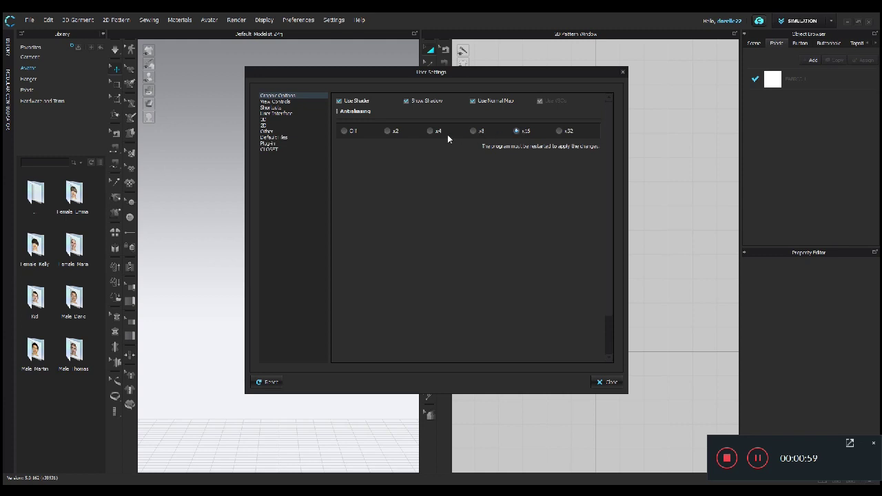
Try to assign Ctrl+Q as the shortcut for the File group's Quit command, declining to replace the existing shortcut.
left_click(276, 109)
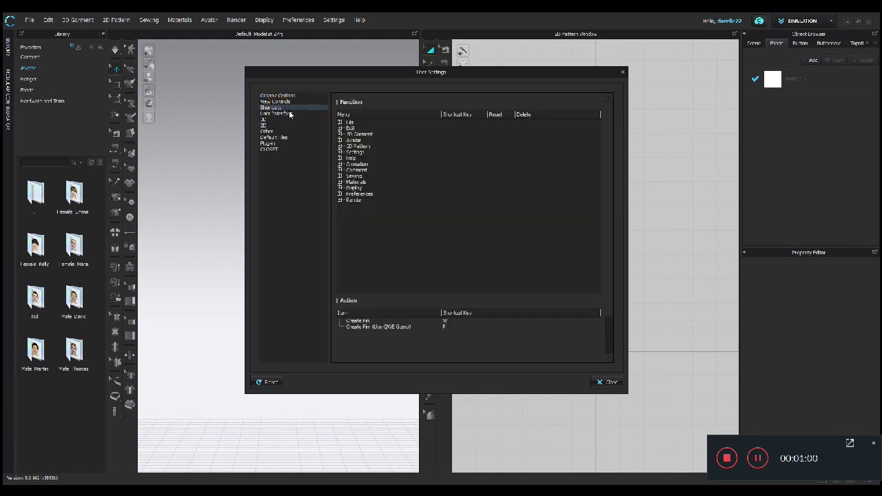
left_click(363, 123)
left_click(340, 123)
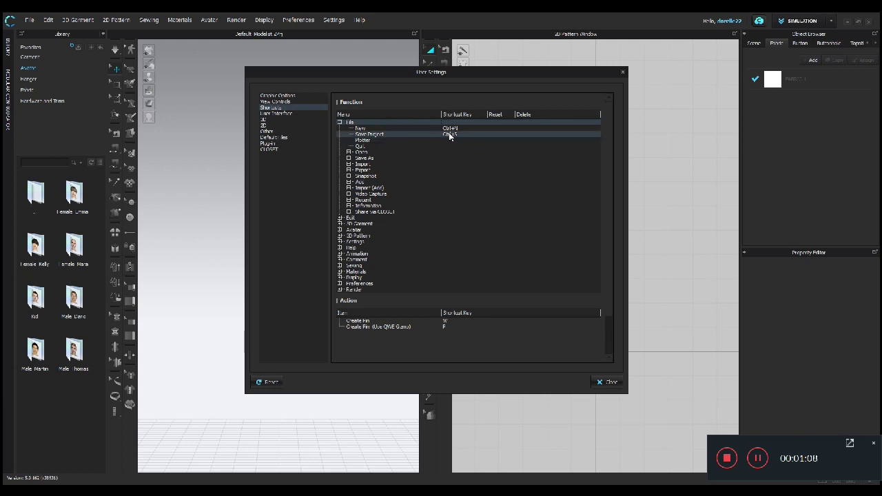
left_click(421, 145)
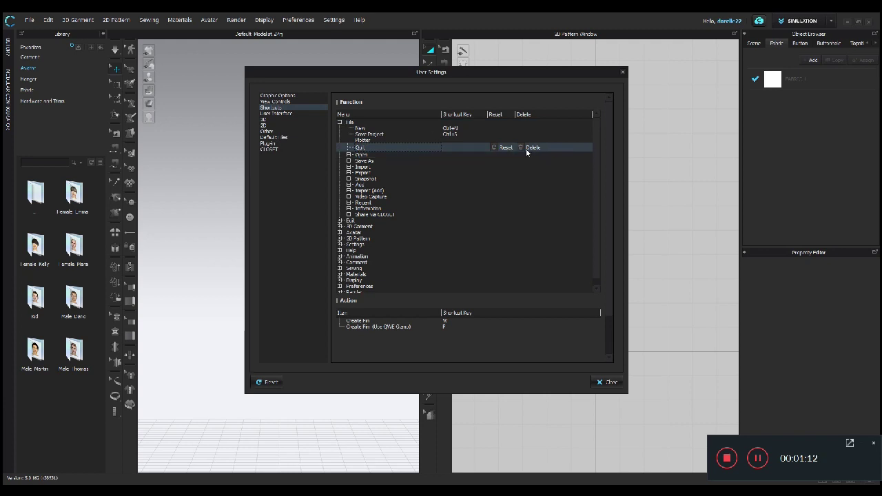
left_click(452, 147)
left_click(454, 146)
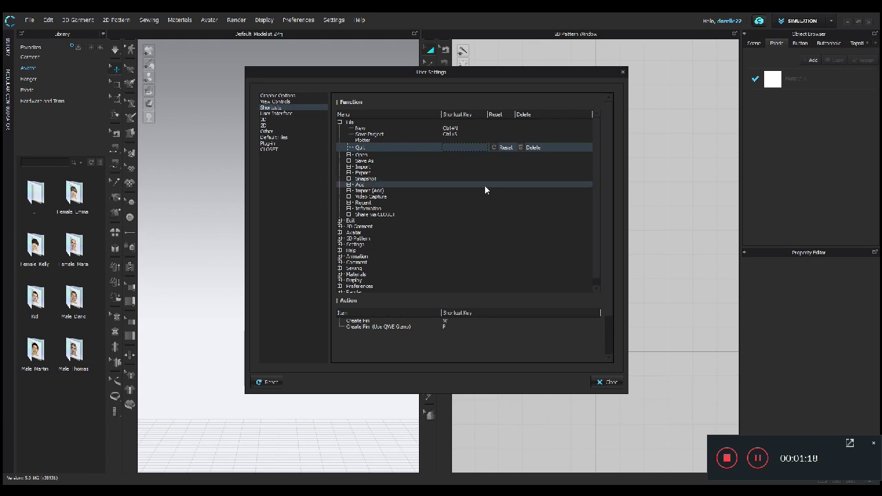
key("ctrl+q")
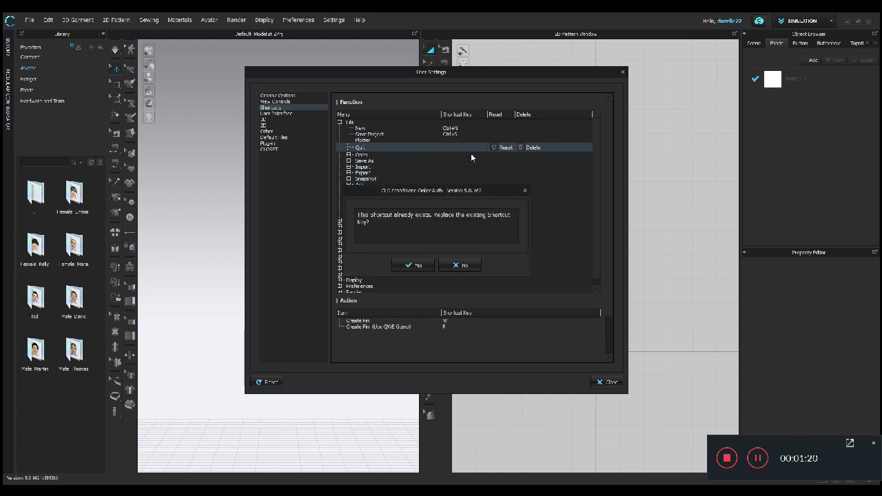
left_click(464, 266)
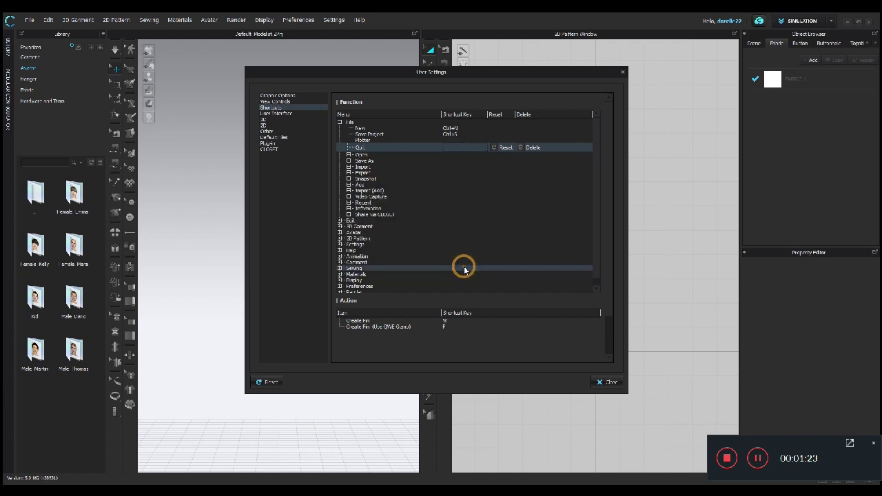
Try Ctrl+Q for the Quit command again, decline the replacement, and clear and reset the command's shortcut.
left_click(451, 147)
left_click(450, 146)
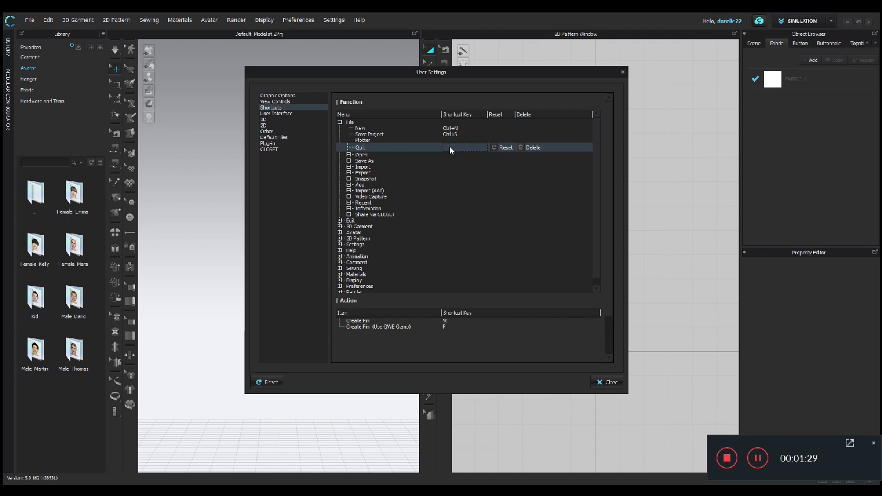
key("ctrl+q")
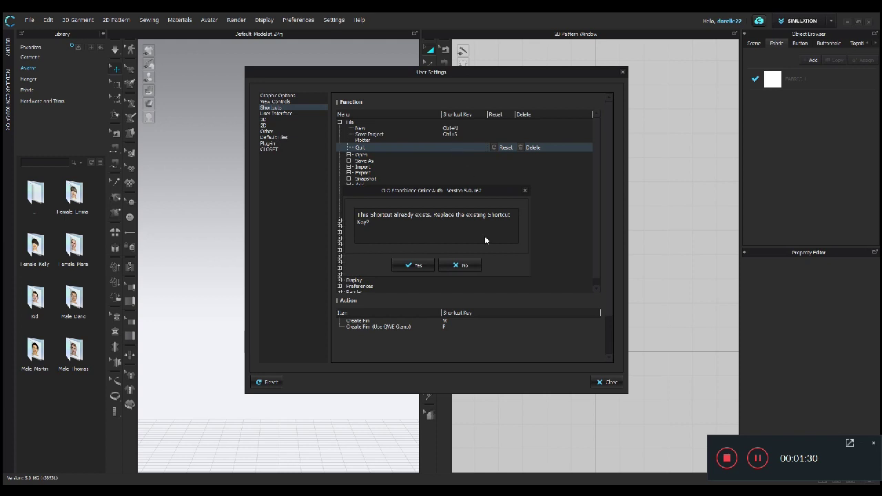
left_click(471, 264)
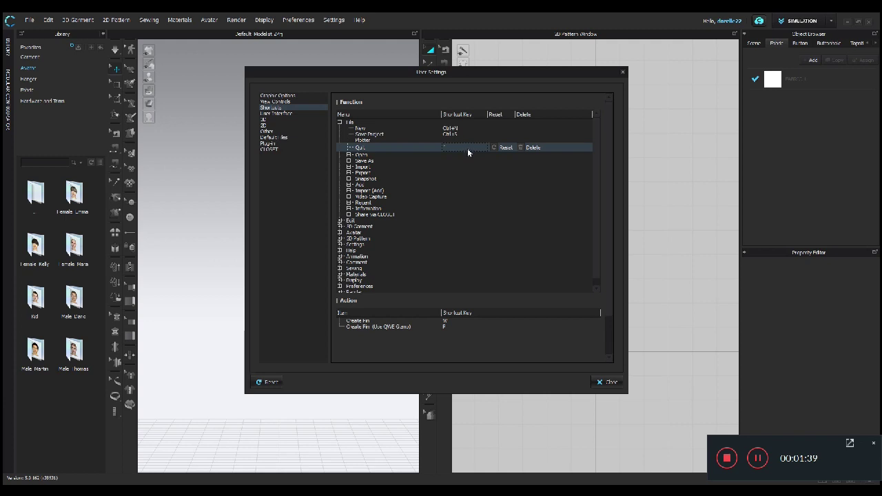
key("BackSpace")
scroll(565, 177, "down", 1)
left_click(467, 141)
left_click(505, 141)
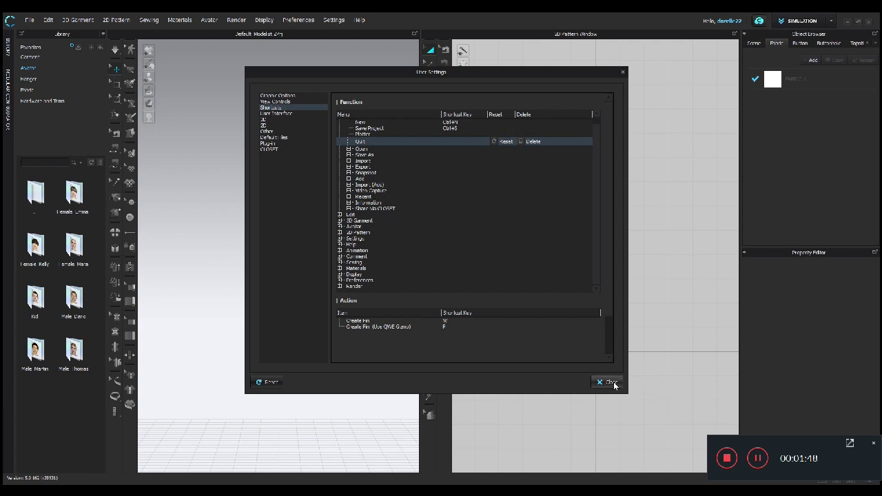
Examine the 3D toolbar position and font family choices in the user interface settings, and review the 3D settings.
left_click(293, 116)
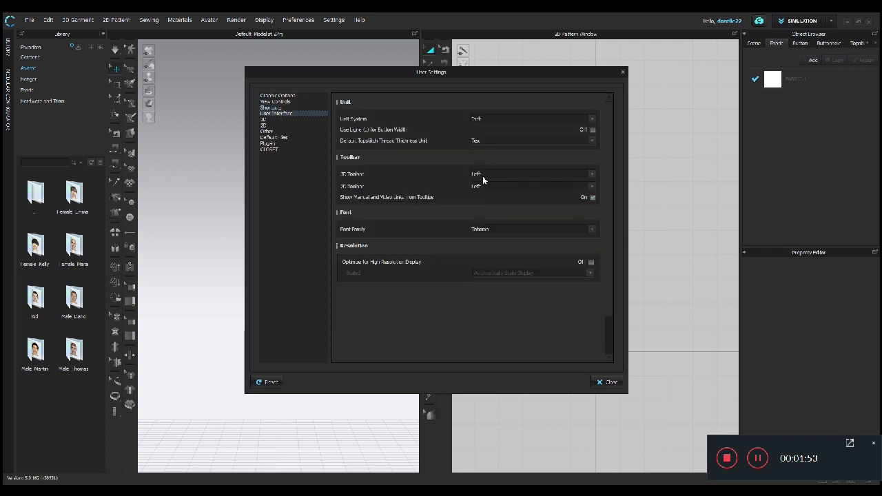
left_click(591, 174)
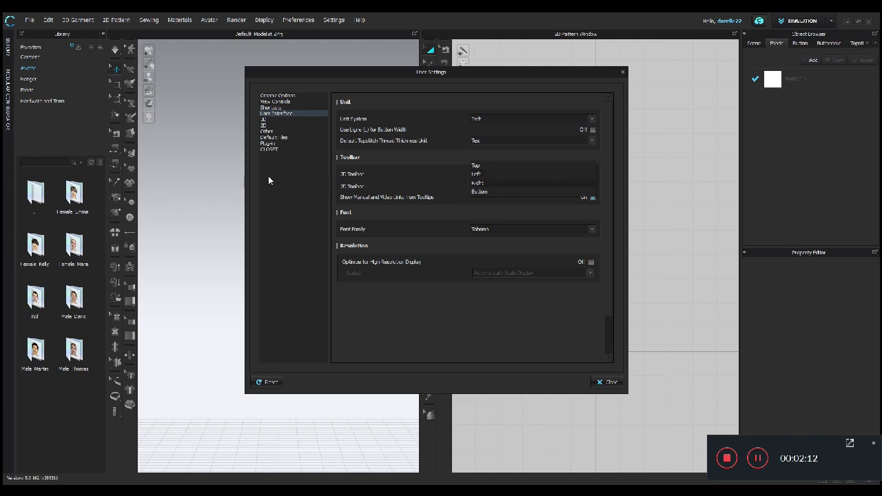
left_click(519, 231)
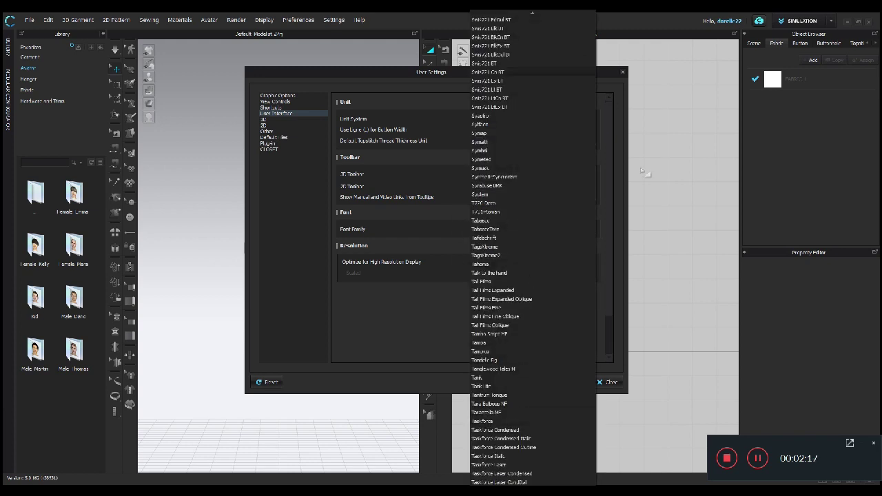
left_click(611, 184)
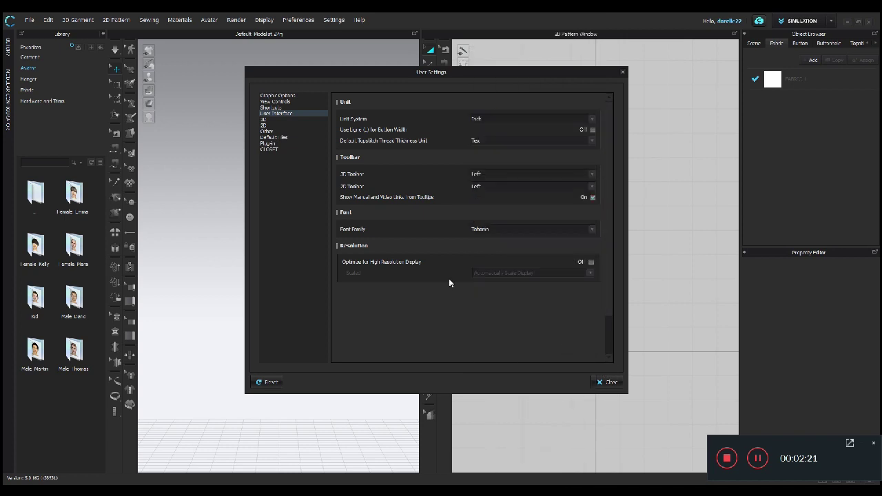
left_click(264, 121)
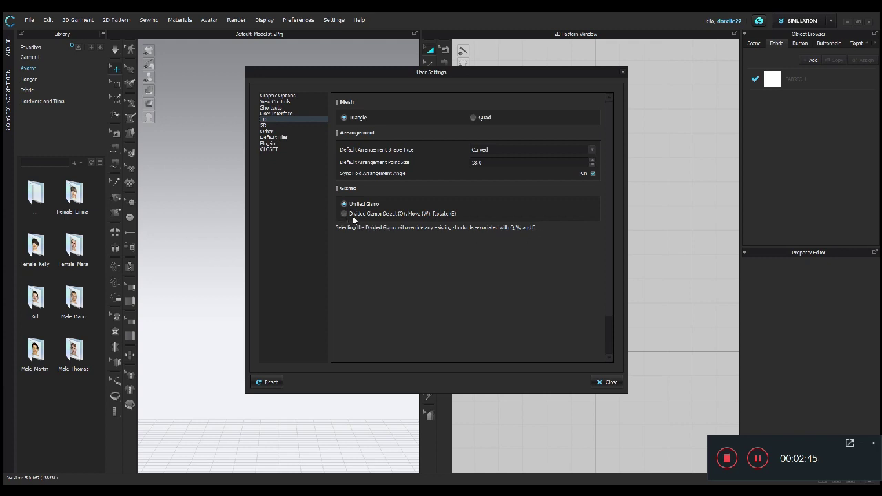
Try a default particle distance of 20 in the 2D pattern settings and set it back to 15.
left_click(263, 125)
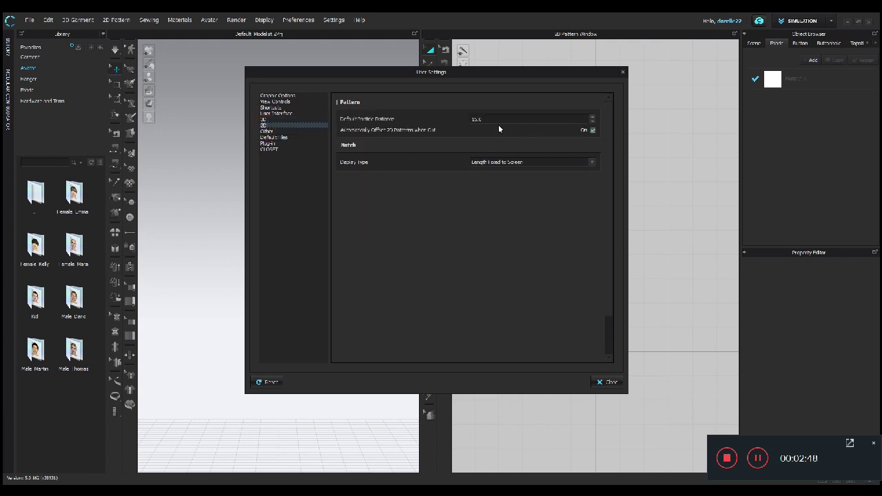
left_click(493, 120)
type("20")
left_click(581, 228)
left_click(528, 119)
type("15")
left_click(545, 245)
Examine the notch display type choices and the multiview, modular configurator and plotter settings.
left_click(590, 161)
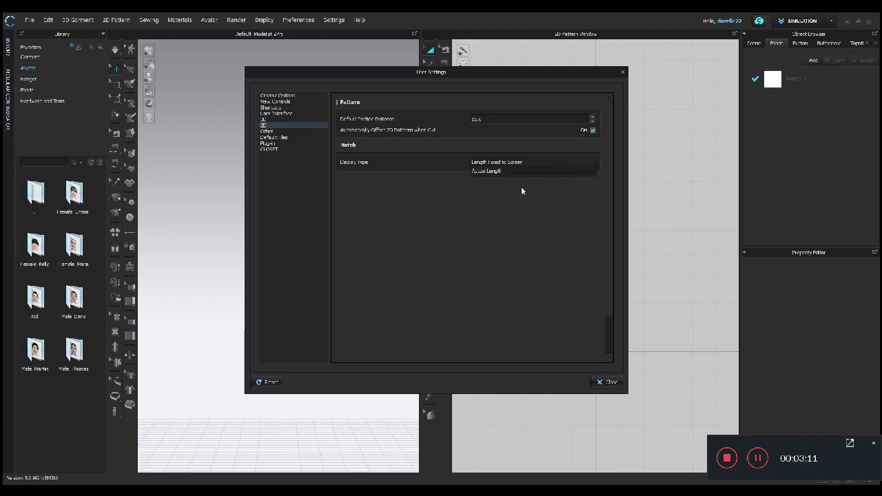
left_click(503, 243)
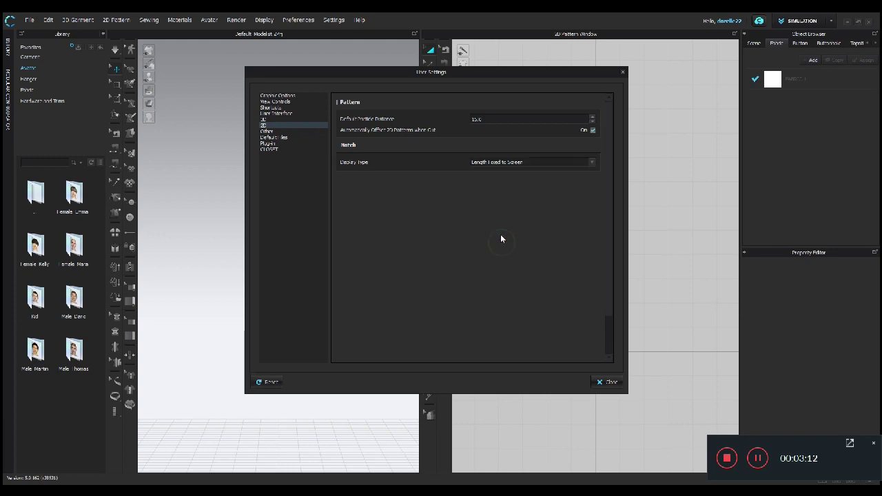
left_click(276, 132)
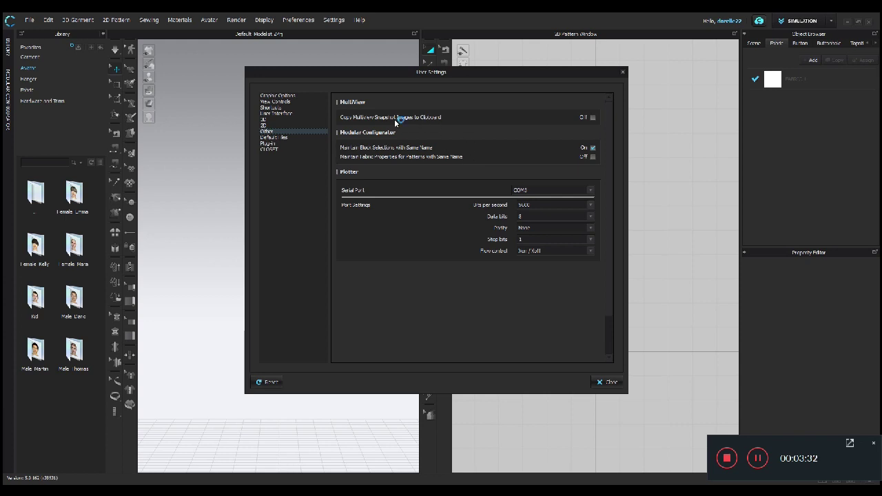
Review the default file settings and look through the project files available as the default project, without choosing one.
left_click(269, 137)
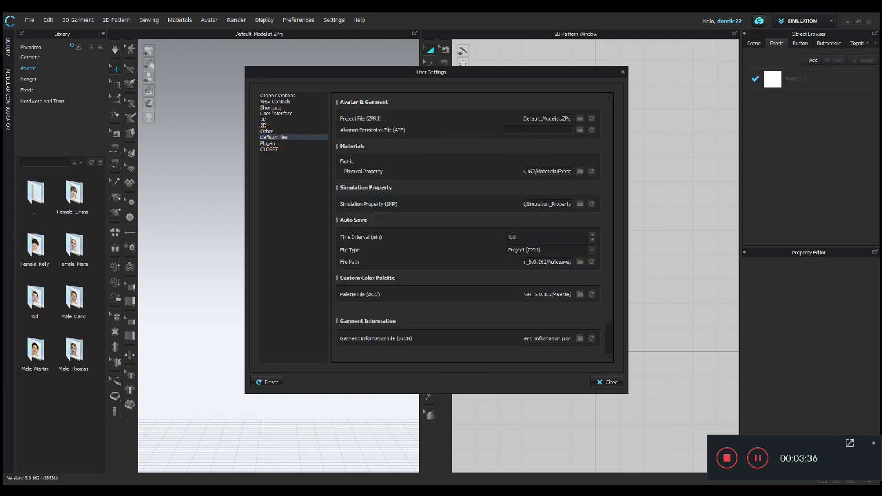
left_click(581, 119)
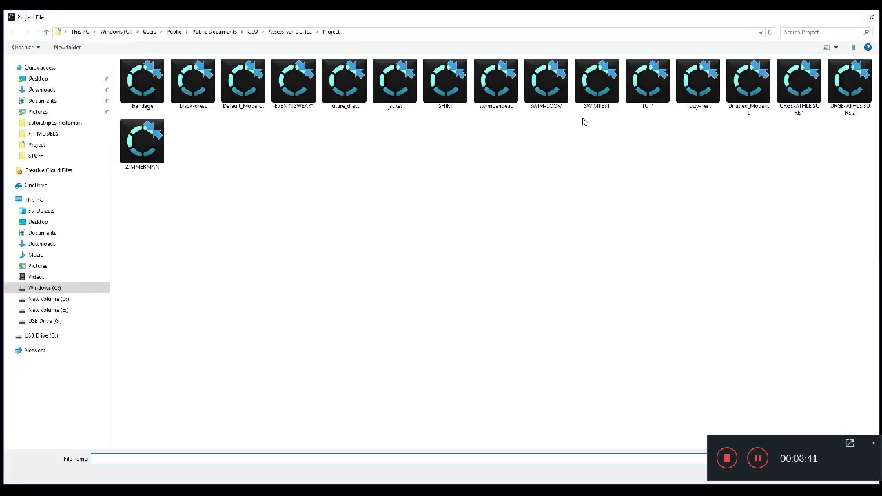
left_click(871, 16)
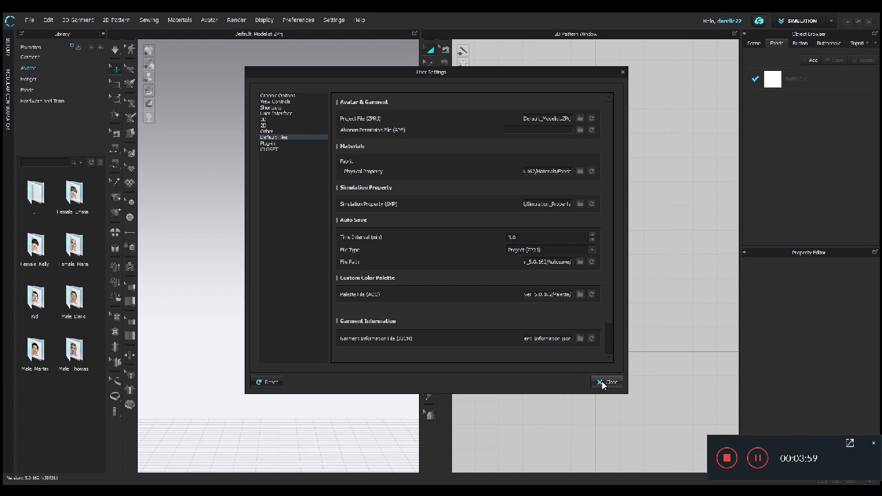
Review the remaining default file settings and the plug-in settings, and browse for a plug-in file without choosing one.
left_click(607, 356)
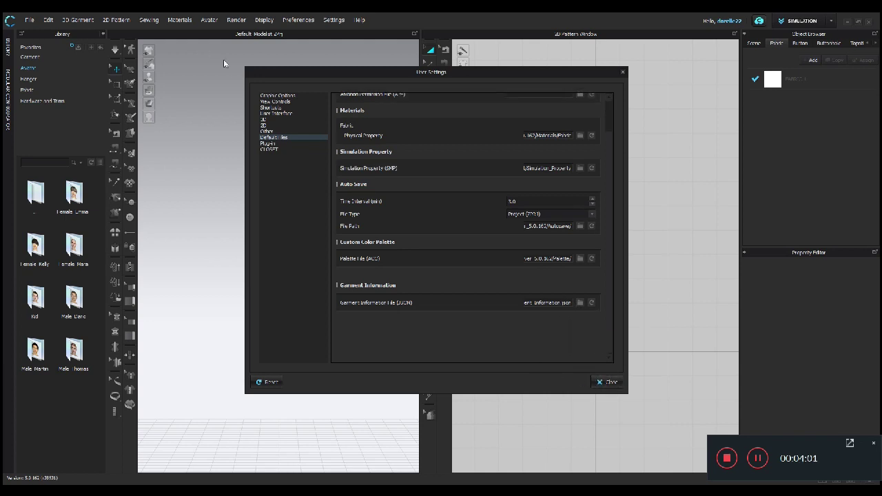
left_click(282, 143)
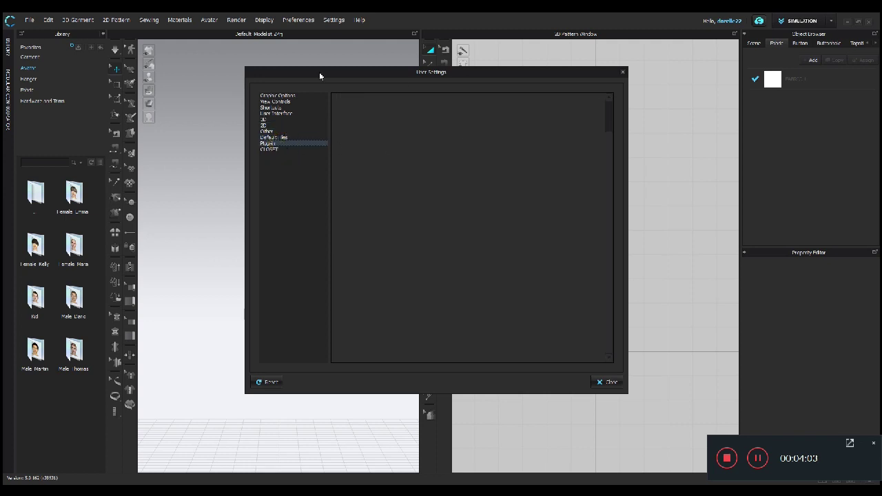
left_click(606, 103)
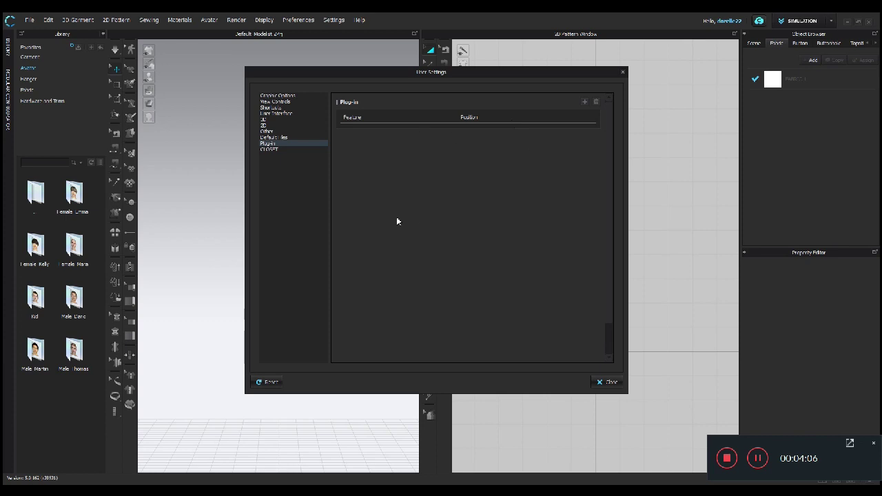
left_click(585, 101)
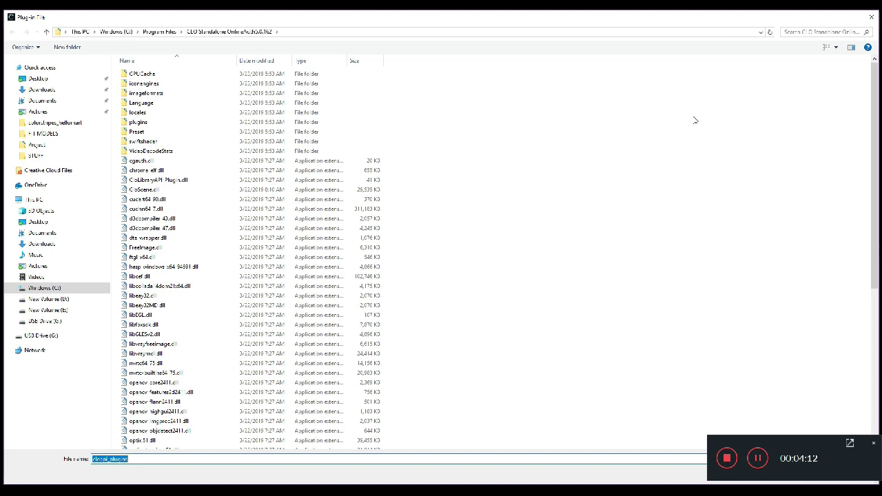
left_click(868, 20)
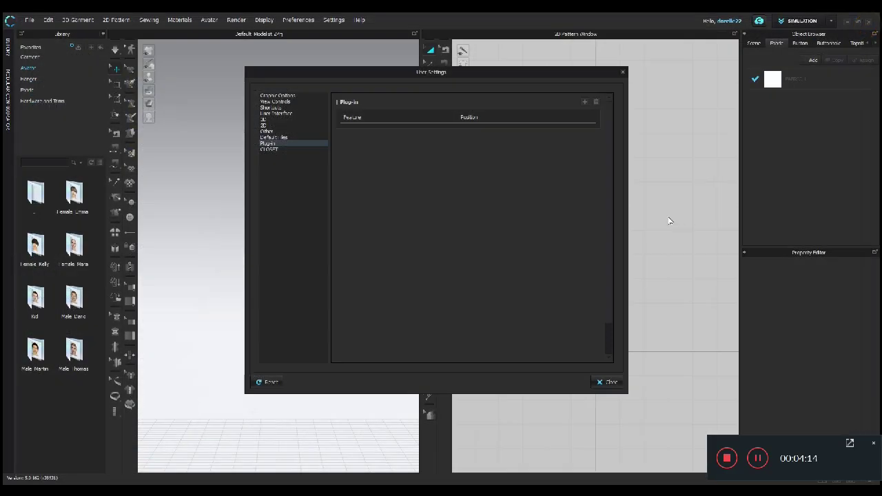
Try the OnlineAuth sign-in option in the CLOSET settings, switch back to CLOSET Account, and close the user settings.
left_click(297, 147)
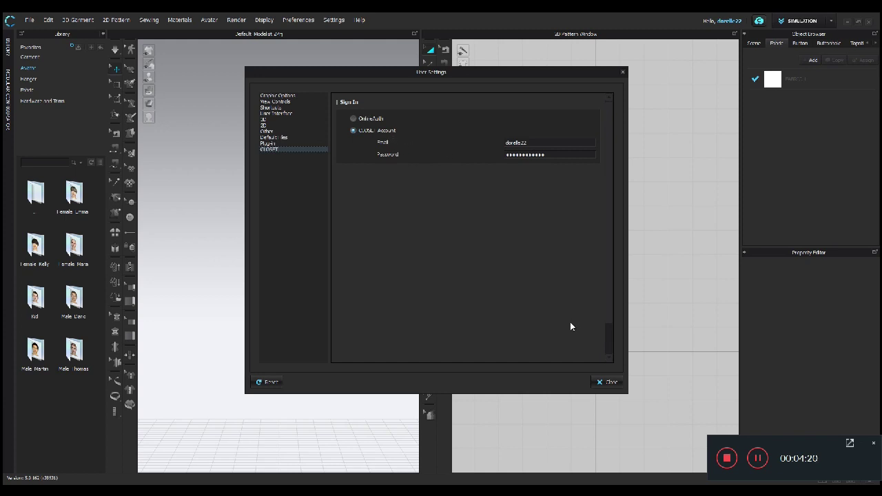
left_click(374, 117)
left_click(363, 130)
left_click(602, 385)
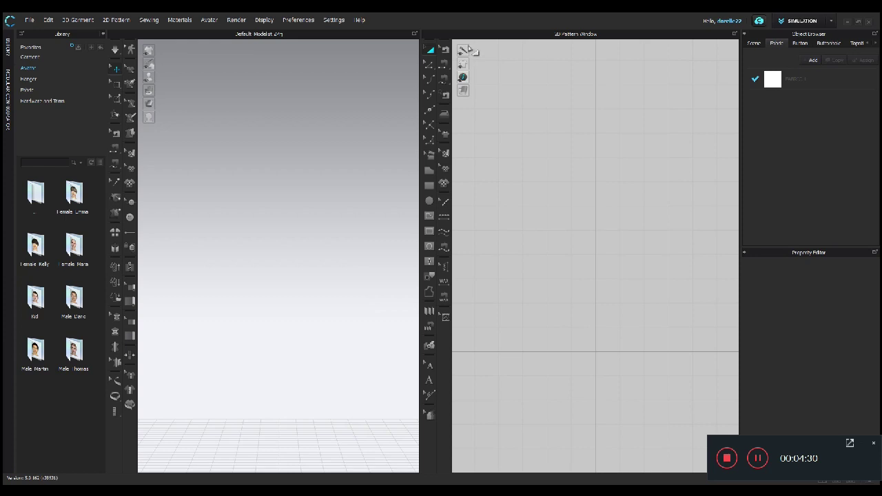
Detach the Library into a floating window and dock it back in its place.
mouse_move(472, 83)
left_click(319, 173)
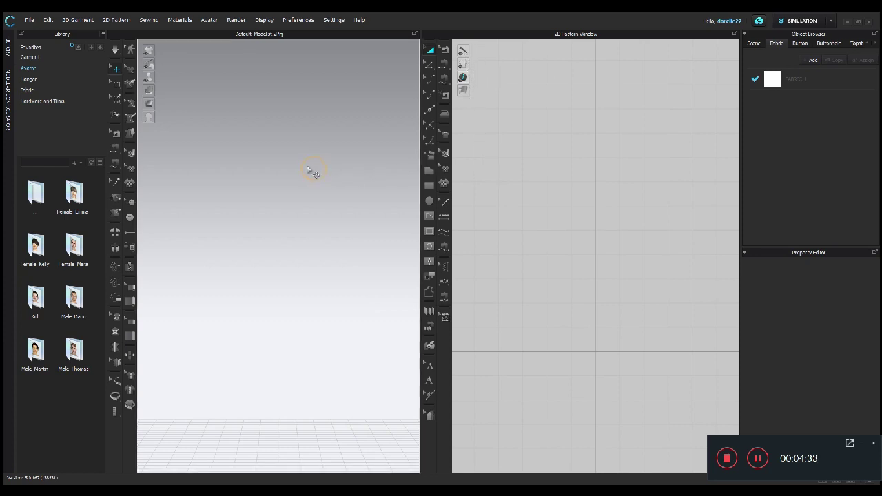
left_click(24, 36)
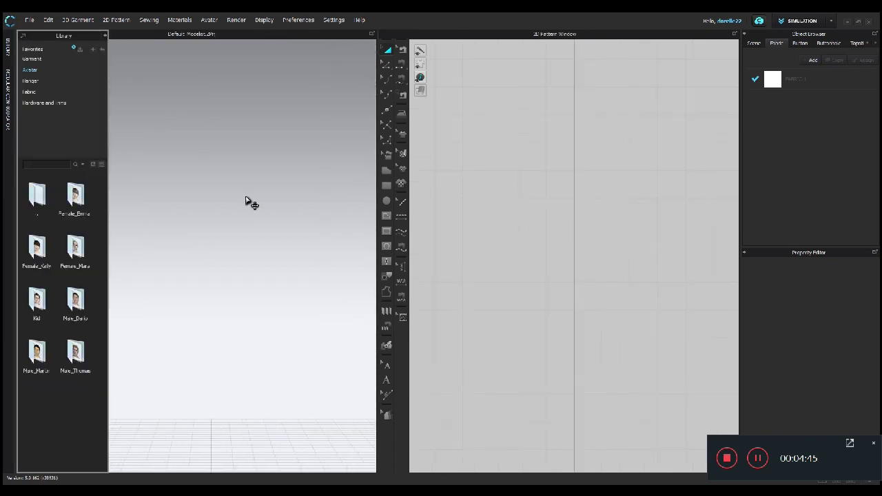
left_click(23, 36)
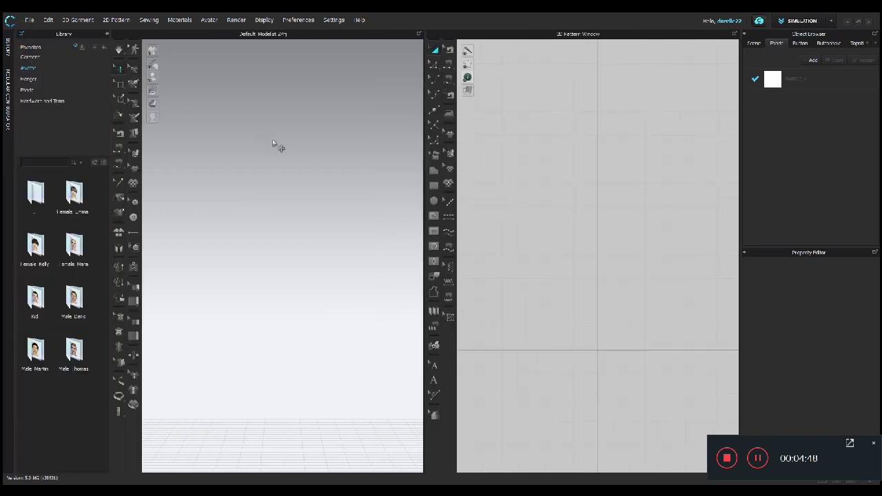
Collapse the Library, and show the History, Modular Configurator and Library windows side by side.
left_click(107, 32)
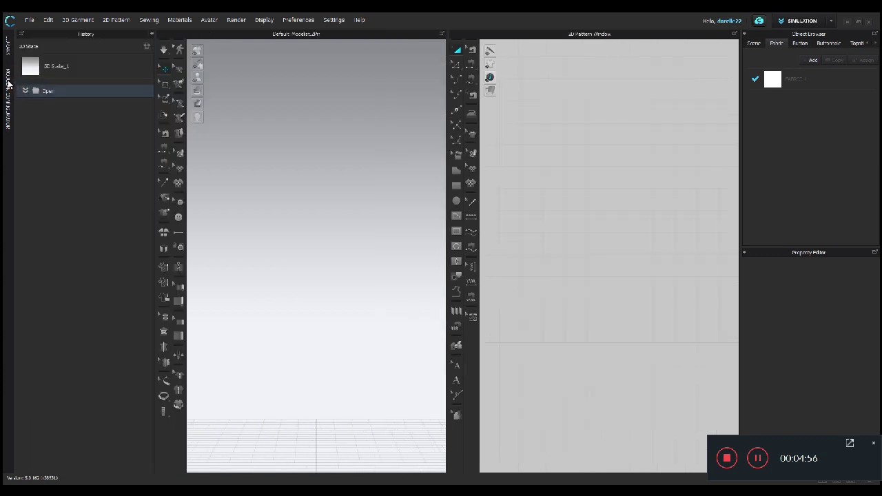
left_click(9, 107)
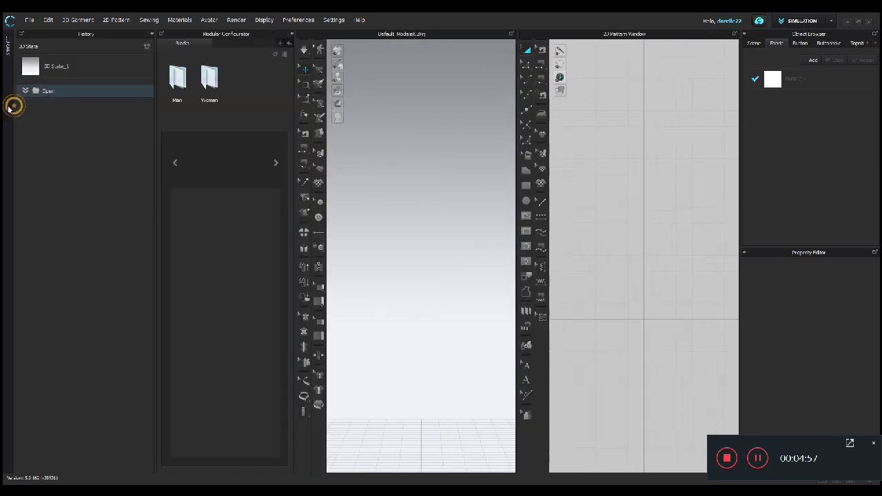
left_click(8, 49)
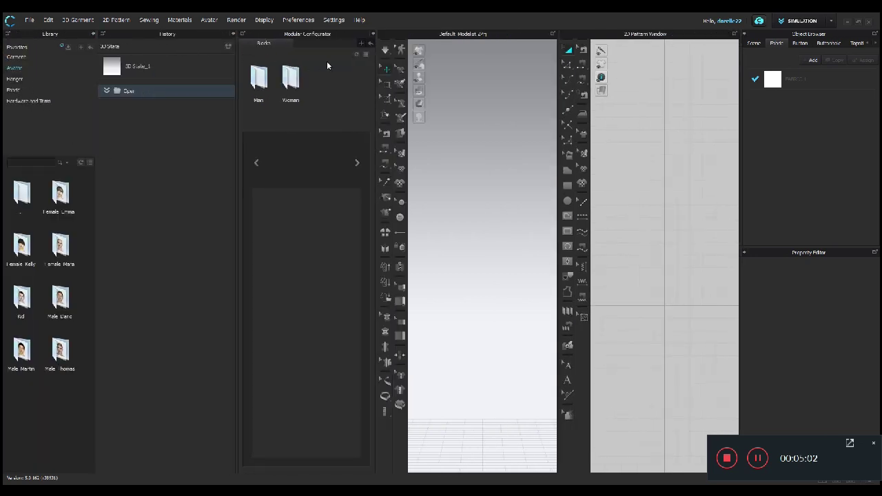
Collapse the Modular Configurator, History and Library windows to enlarge the workspace.
left_click(374, 33)
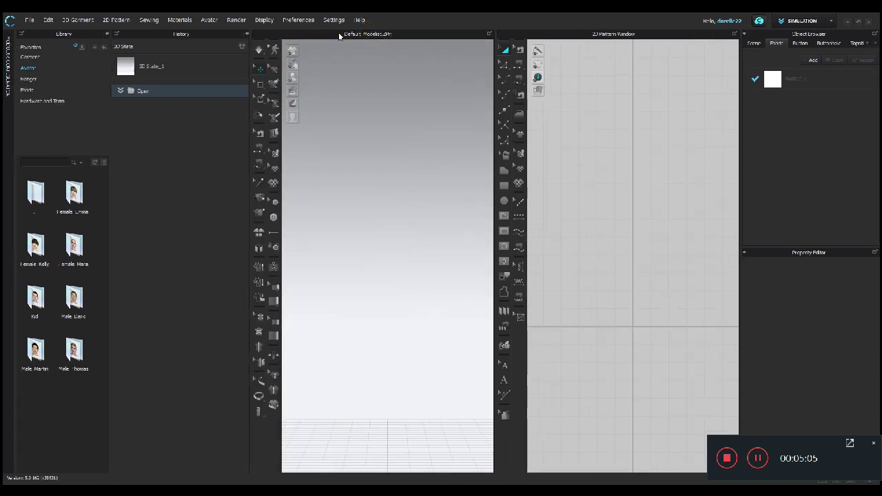
left_click(248, 33)
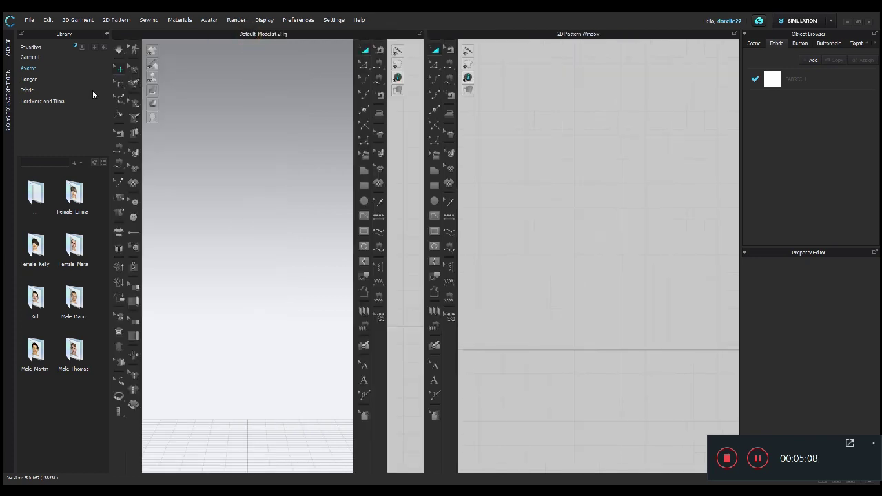
left_click(106, 33)
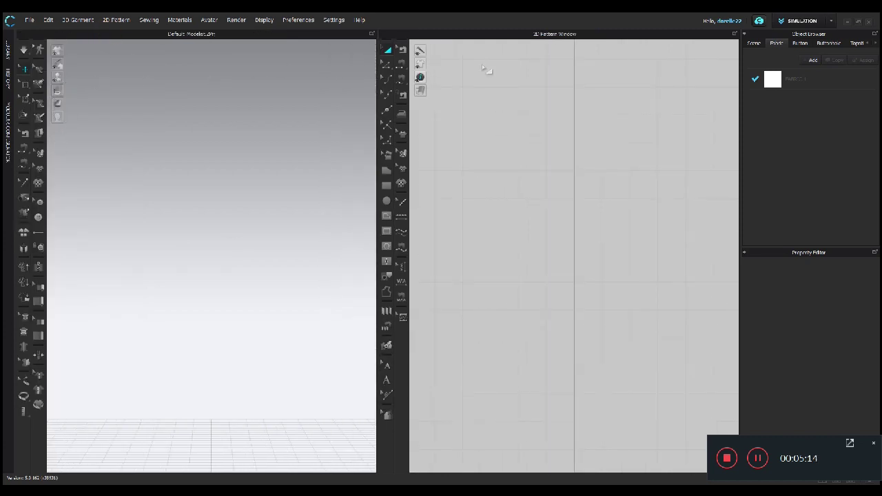
Examine the scene's object tree and the material, reflection and physical properties of FABRIC 1.
left_click(750, 41)
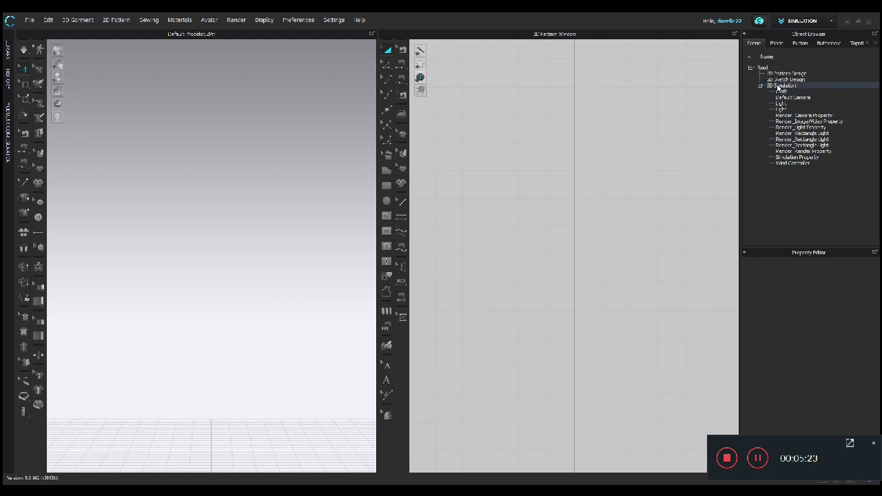
left_click(775, 43)
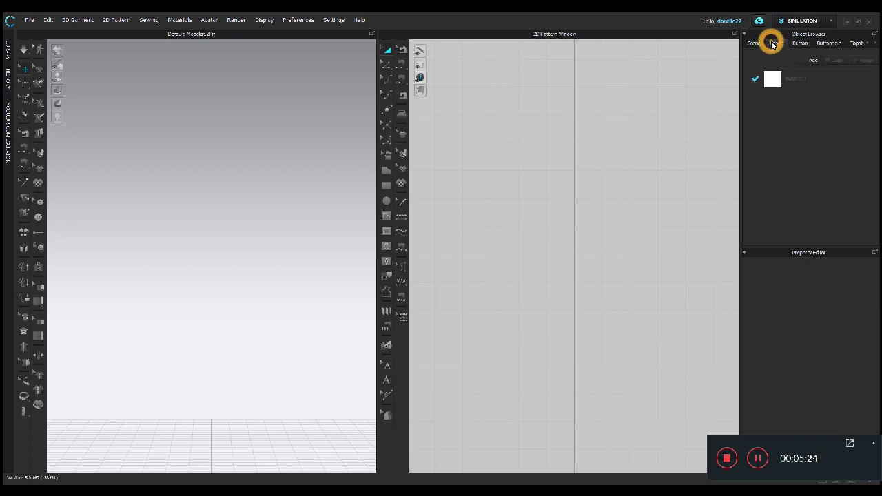
left_click(792, 81)
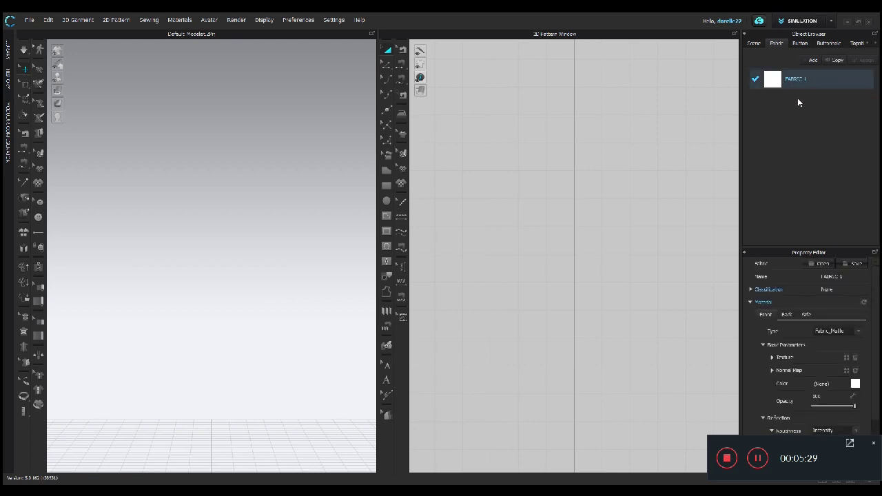
left_click(858, 444)
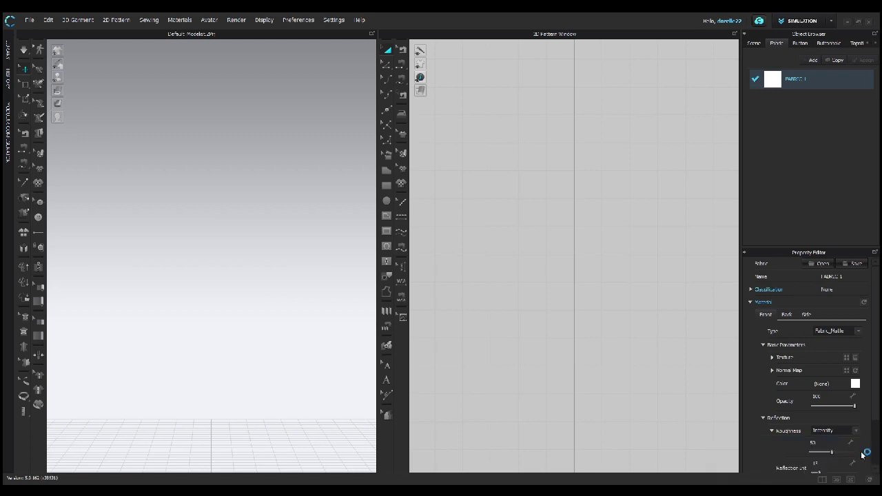
scroll(849, 370, "down", 3)
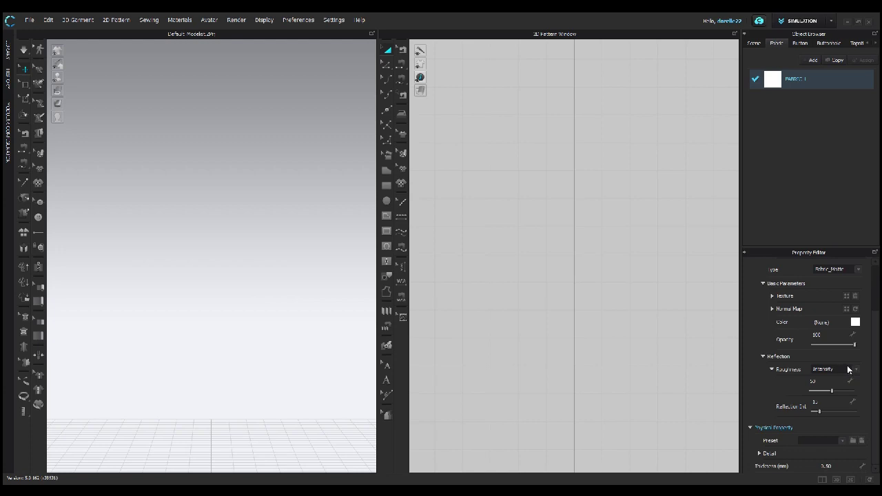
scroll(849, 371, "up", 3)
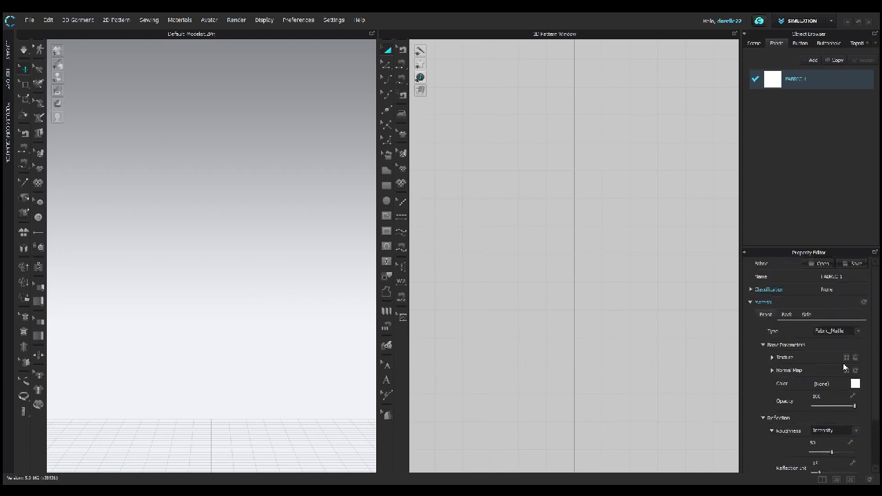
Look through the button, buttonhole and topstitch lists in the Object Browser.
left_click(800, 44)
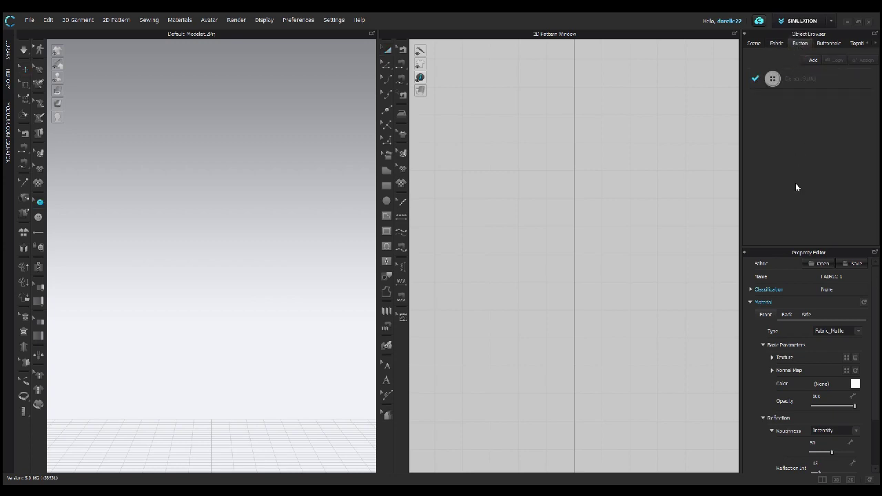
left_click(825, 49)
left_click(858, 43)
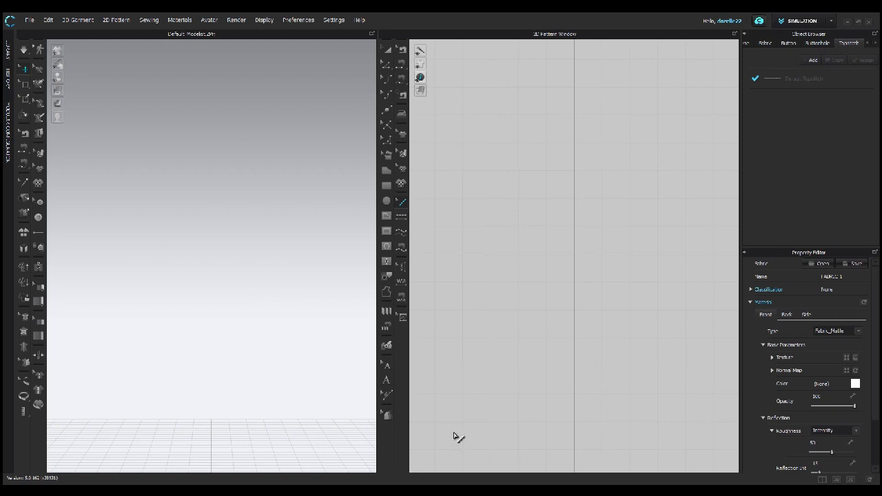
mouse_move(394, 491)
Collapse and restore the Object Browser, and do the same with the Property Editor.
left_click(744, 34)
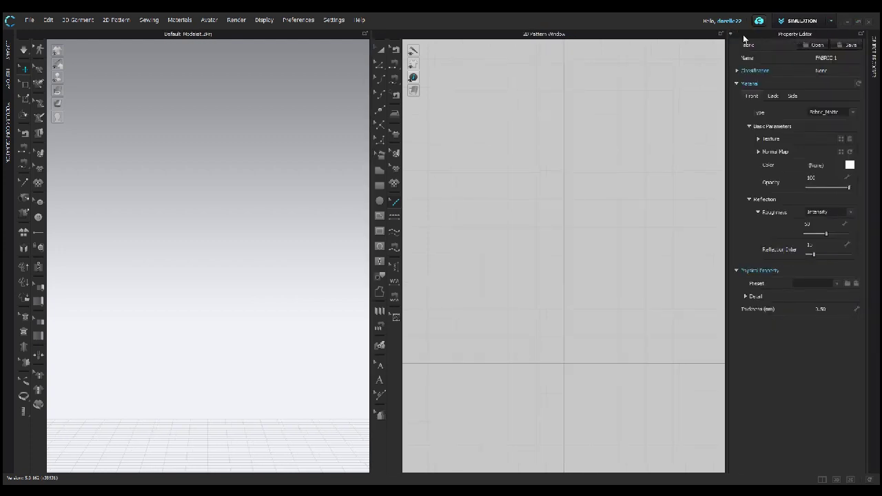
left_click(875, 62)
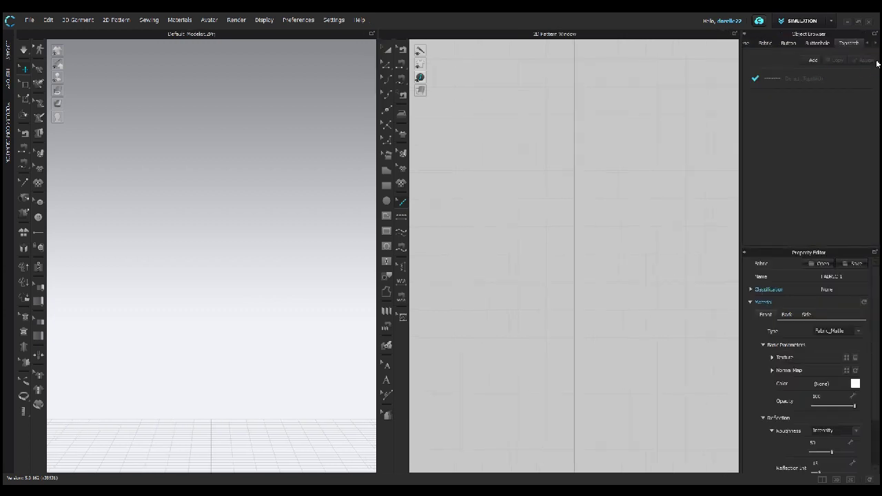
left_click(744, 254)
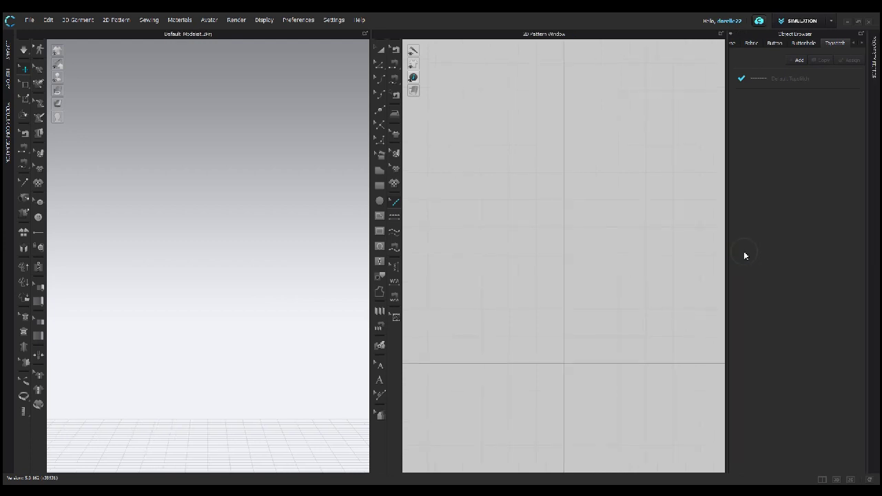
left_click(873, 52)
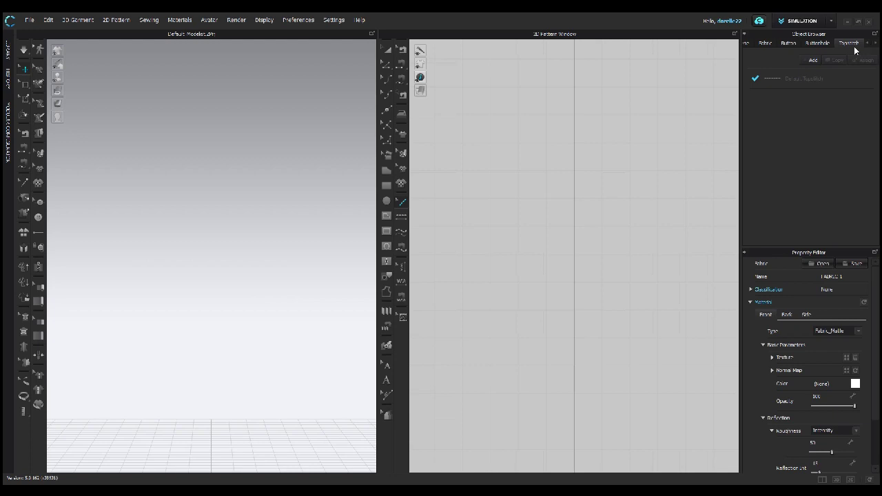
Collapse both the Object Browser and the Property Editor to widen the 3D and 2D windows.
left_click(745, 34)
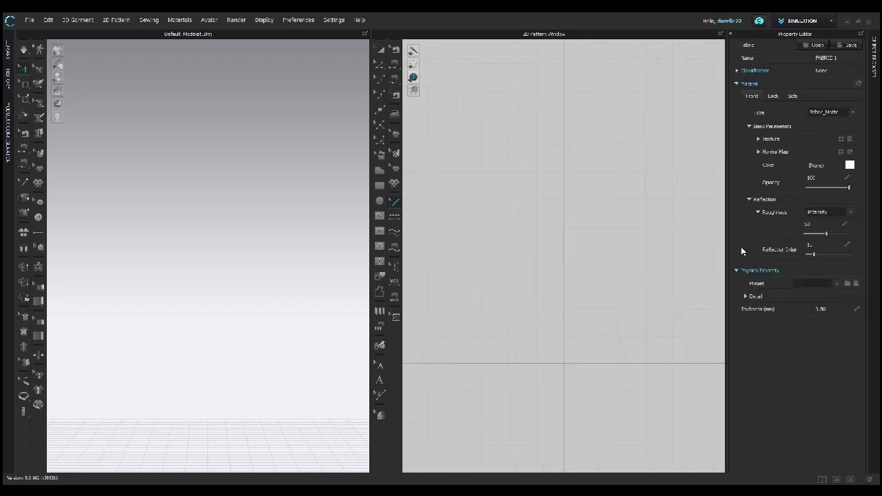
left_click(729, 33)
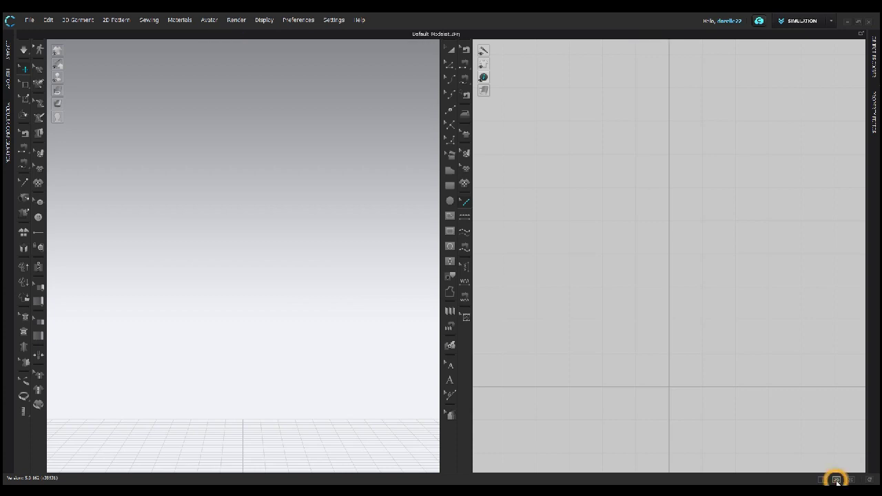
Show only the 3D window and only the 2D pattern window in turn, and return to the side-by-side 3D and 2D layout.
left_click(836, 480)
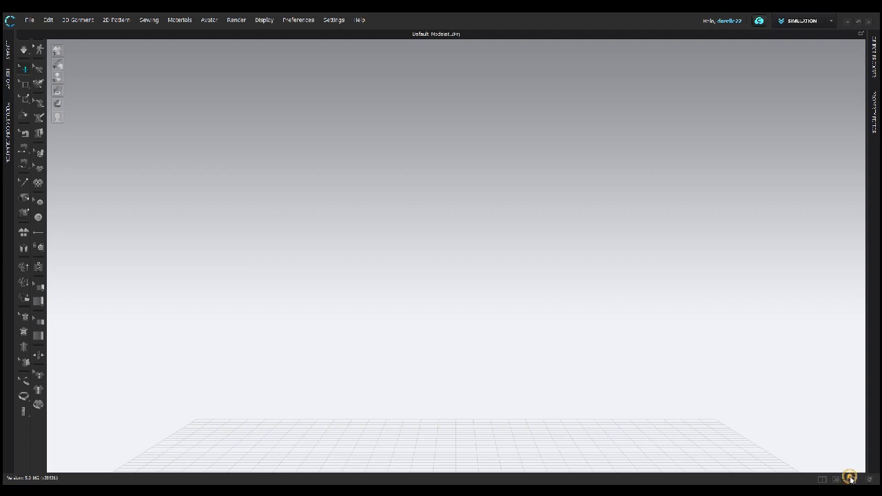
left_click(850, 479)
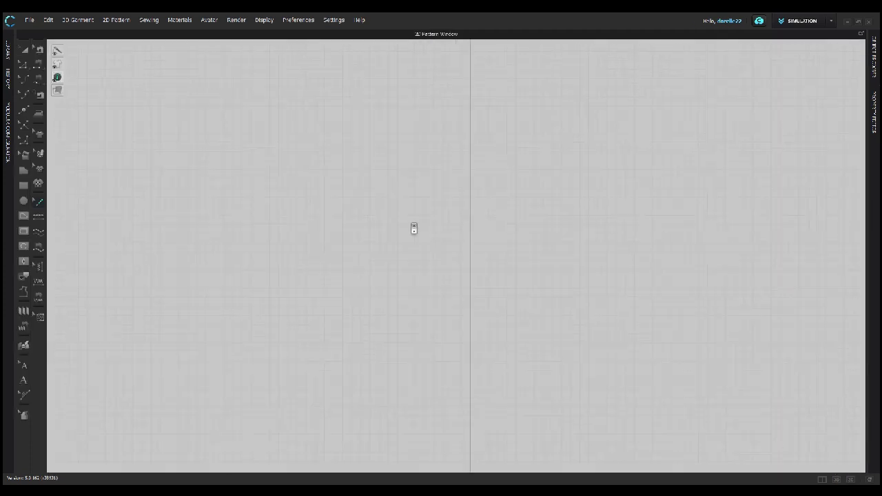
scroll(409, 232, "down", 2)
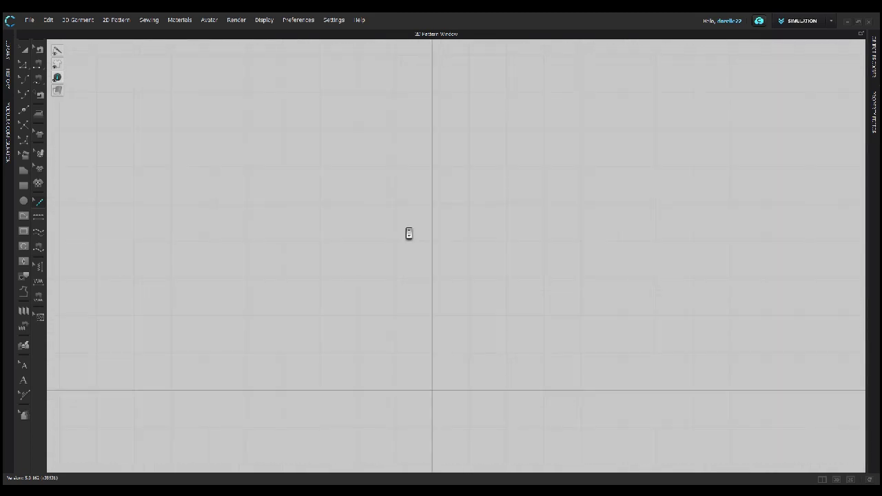
scroll(408, 233, "up", 1)
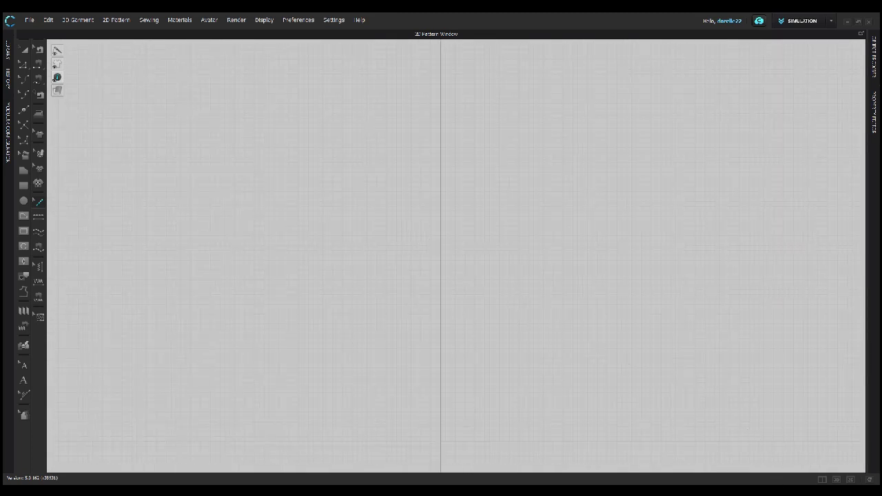
left_click(822, 481)
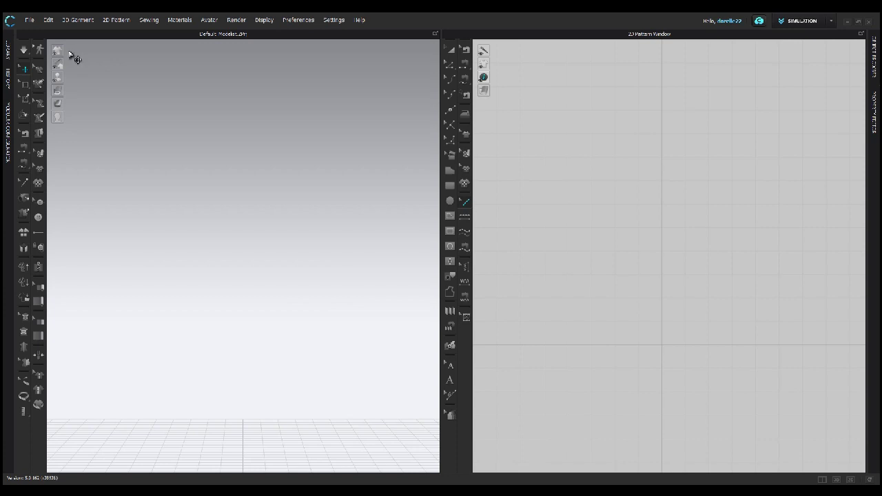
Look through the available workspace modes and the CLOSET sharing options.
left_click(821, 25)
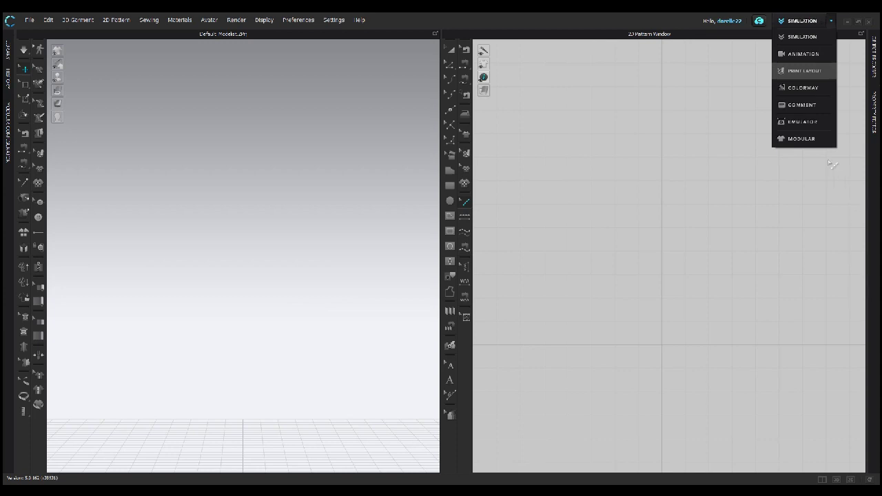
left_click(759, 23)
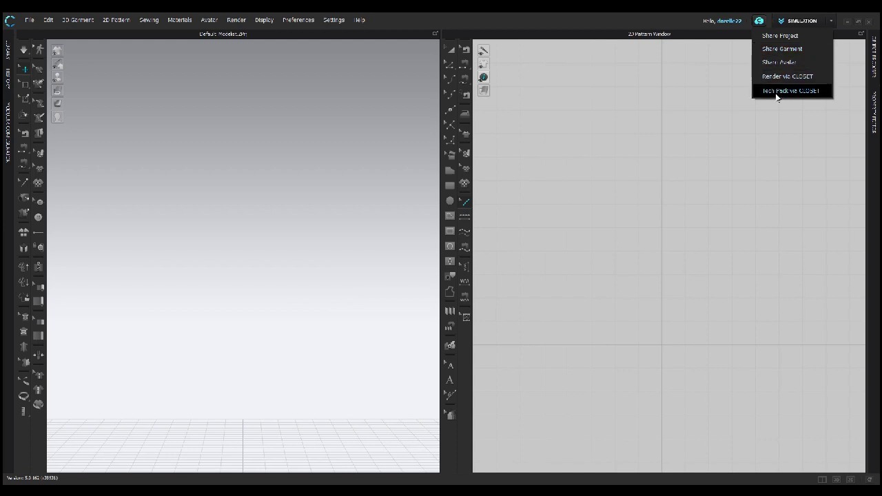
left_click(721, 158)
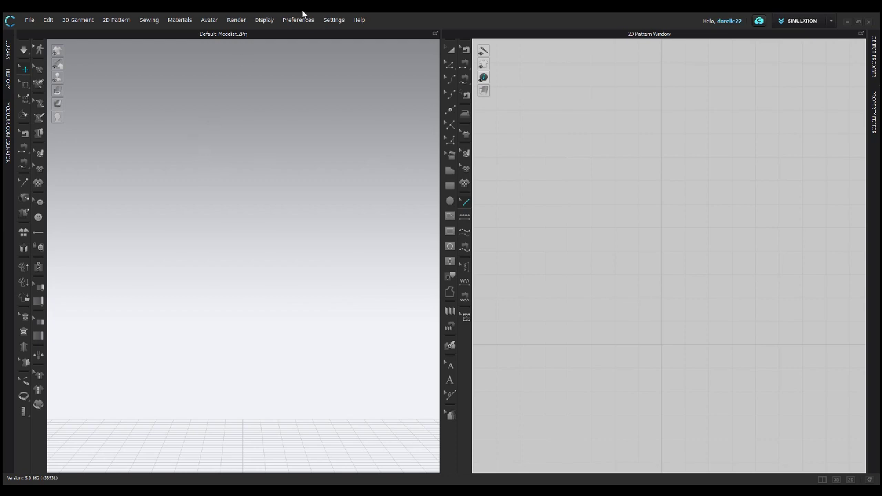
Review the available help resources, program settings, preferences such as gizmo and camera properties, and display options.
left_click(360, 20)
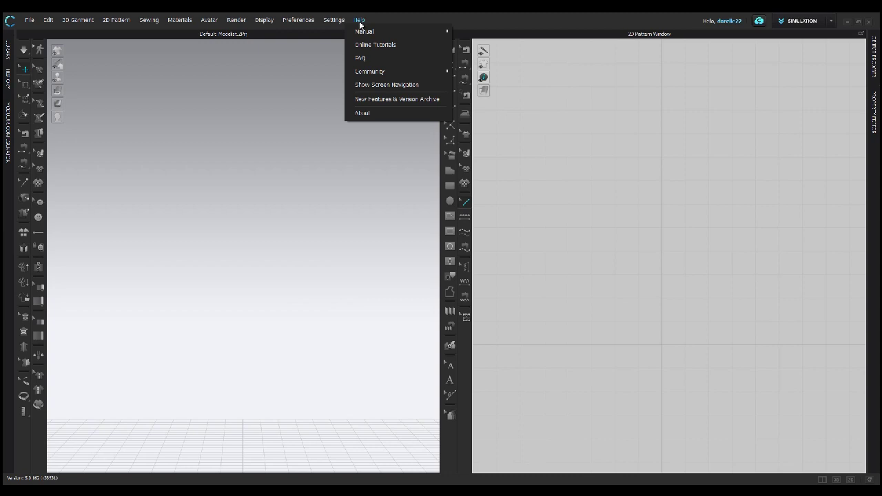
mouse_move(335, 21)
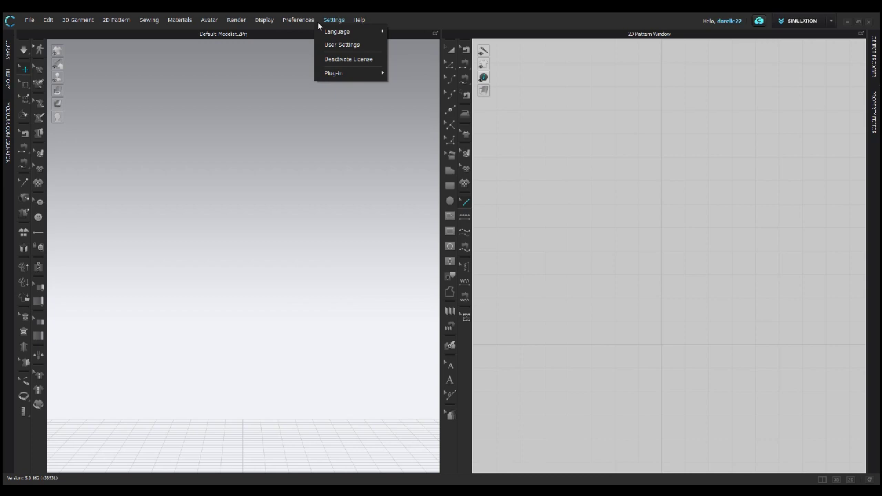
mouse_move(304, 25)
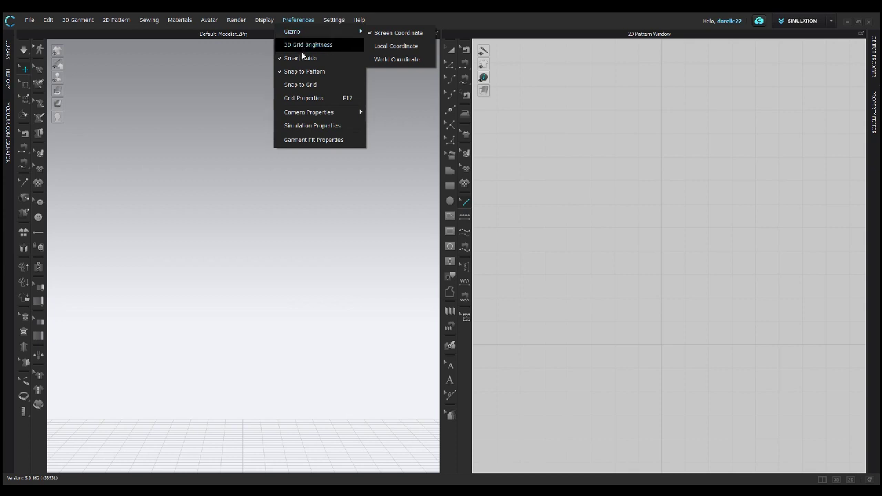
mouse_move(302, 116)
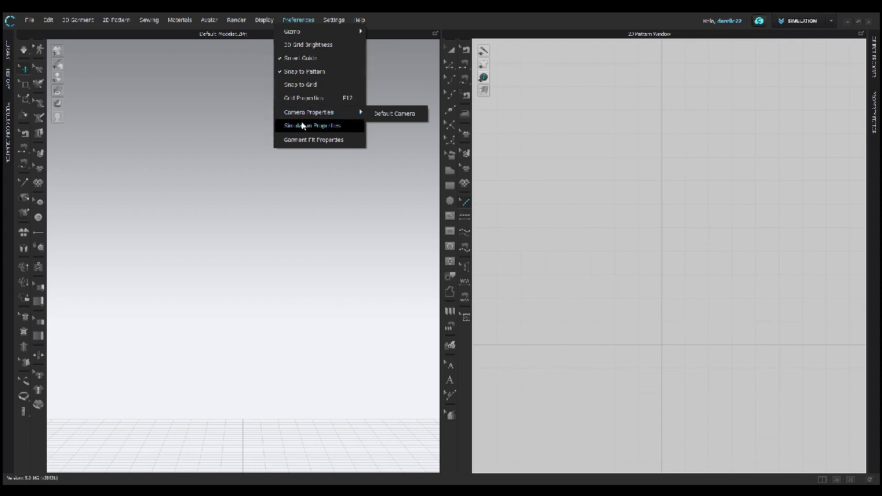
mouse_move(265, 26)
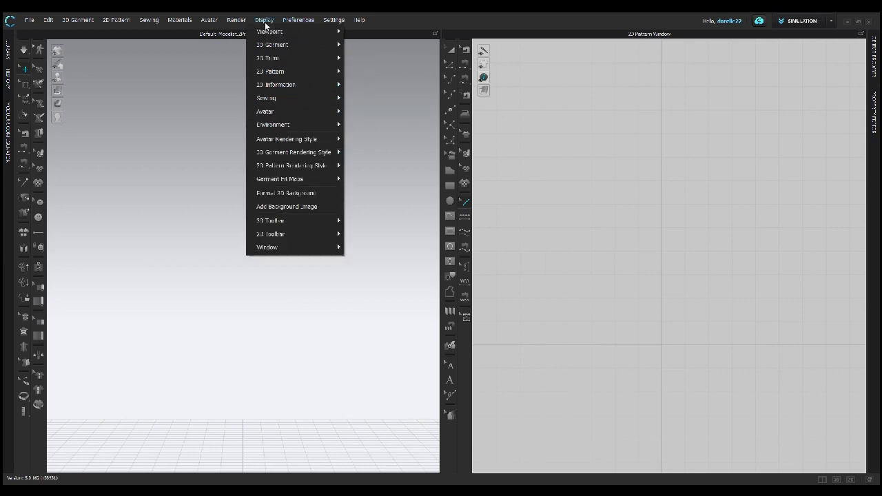
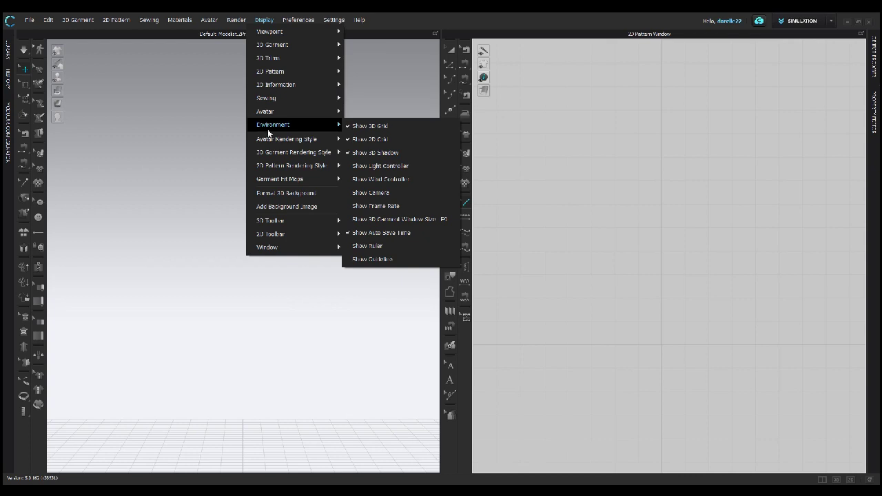
mouse_move(271, 142)
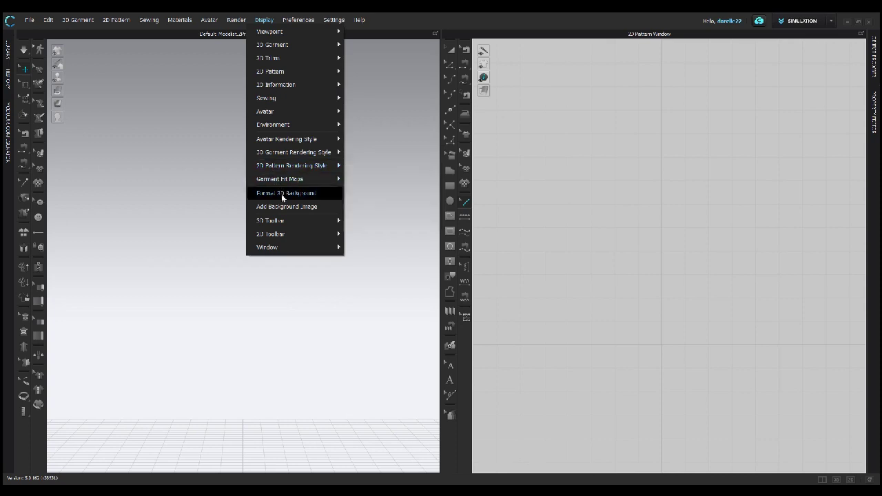
Hide the Simulation Toolbar of the 3D window and show it again.
mouse_move(283, 226)
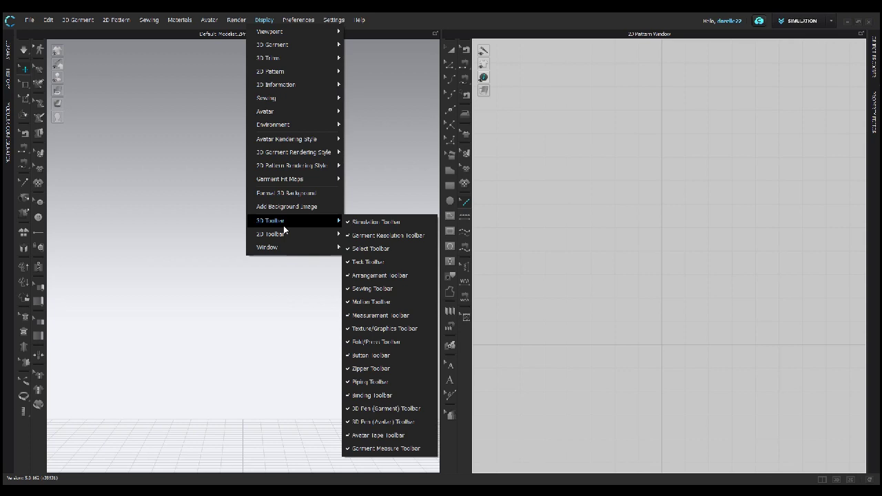
left_click(363, 222)
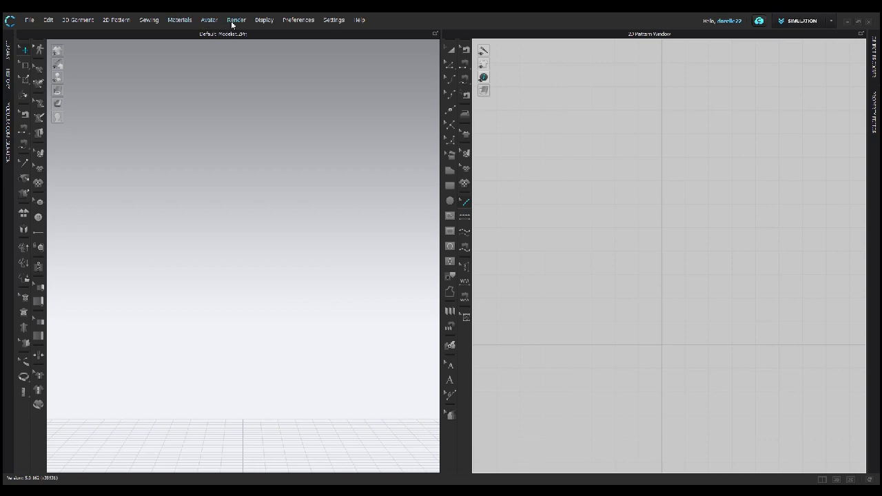
left_click(262, 20)
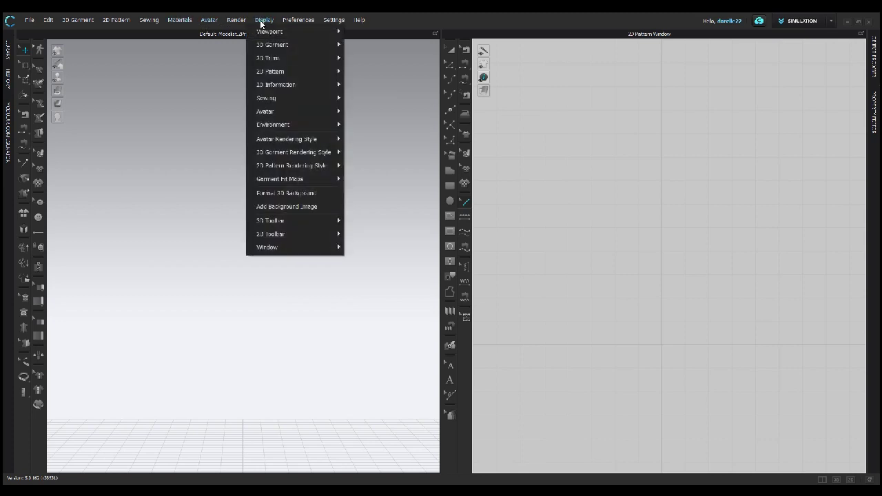
mouse_move(321, 219)
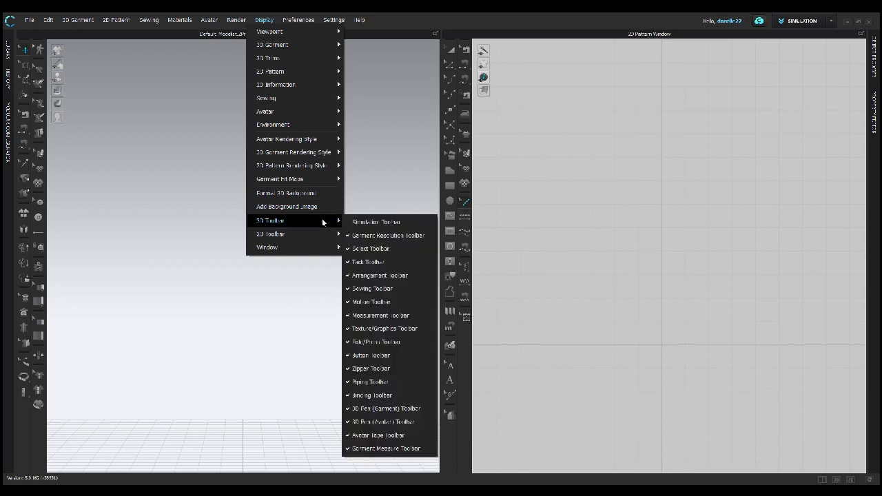
left_click(368, 222)
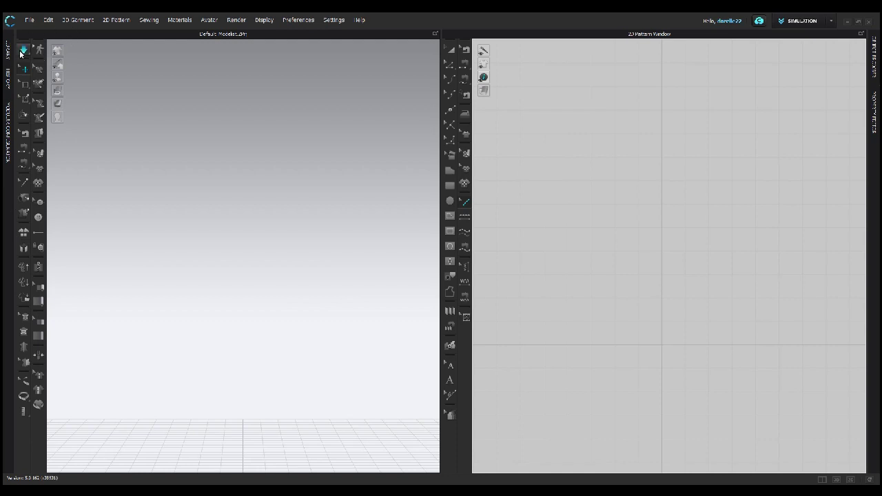
Look through the render commands and the avatar commands, including the avatar measurement tools.
left_click(242, 20)
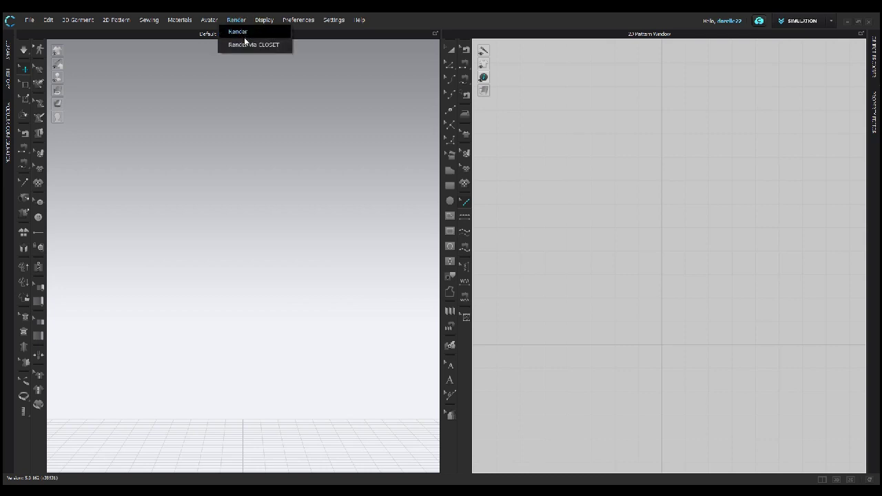
mouse_move(206, 22)
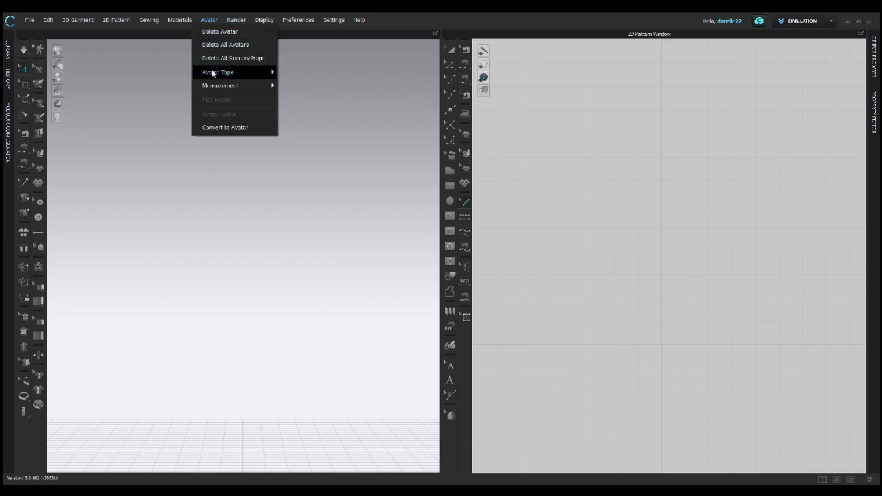
mouse_move(213, 73)
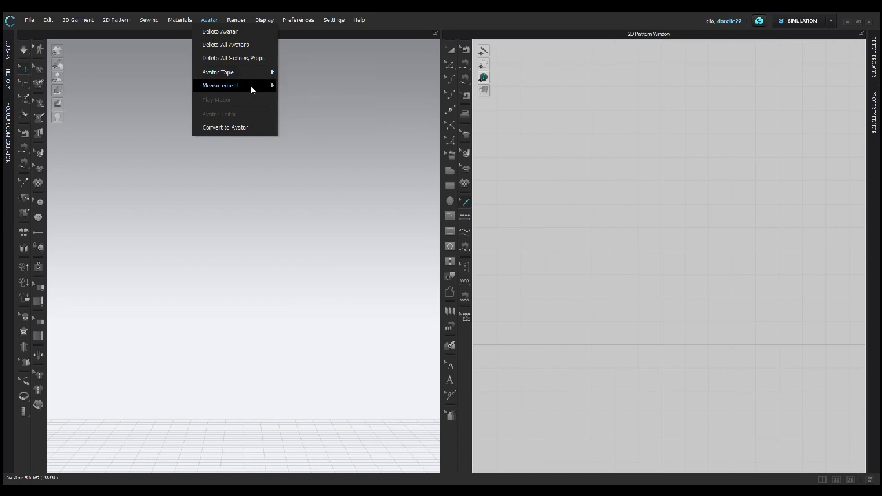
mouse_move(250, 85)
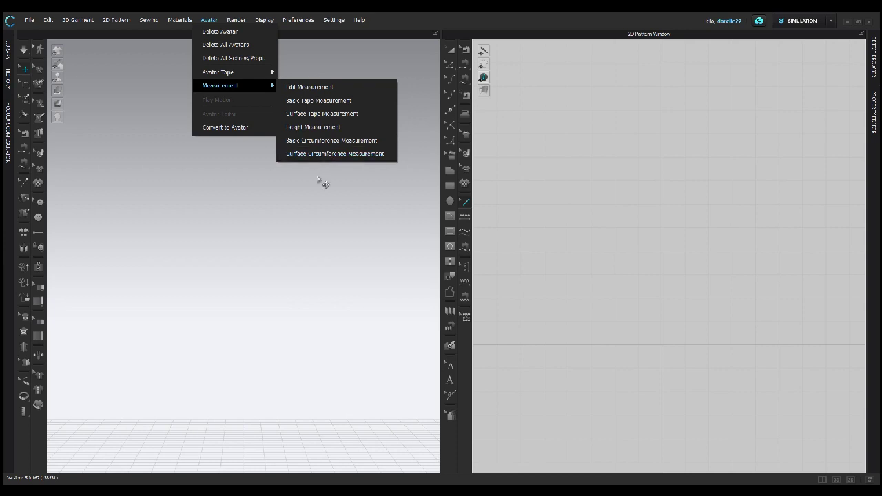
left_click(321, 240)
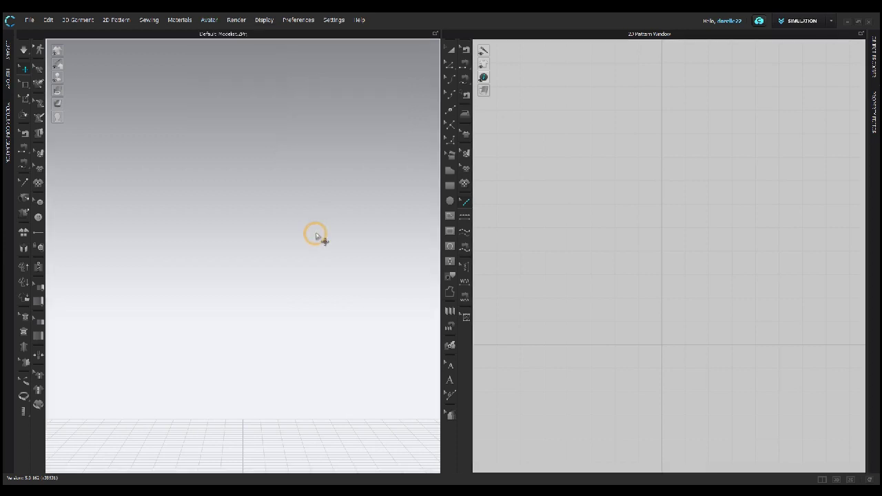
Examine the material commands for textures, graphics, buttons, zippers, piping, binding, topstitch, puckering and steam.
left_click(178, 20)
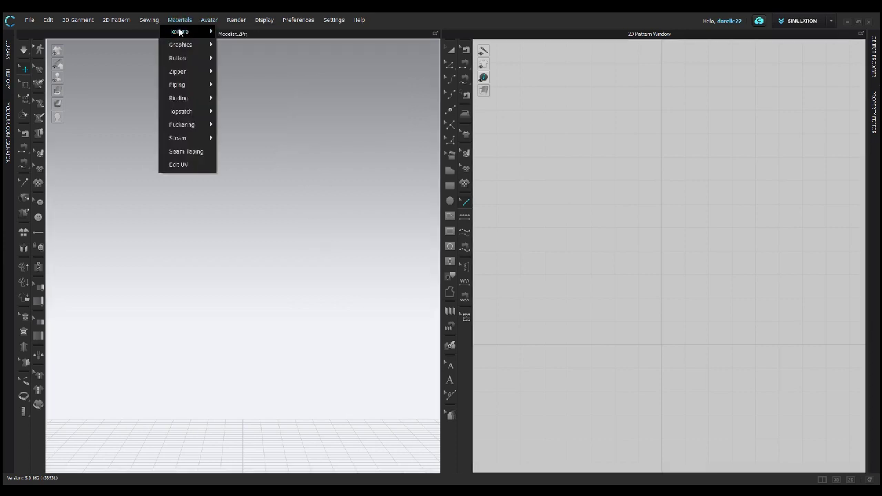
mouse_move(179, 31)
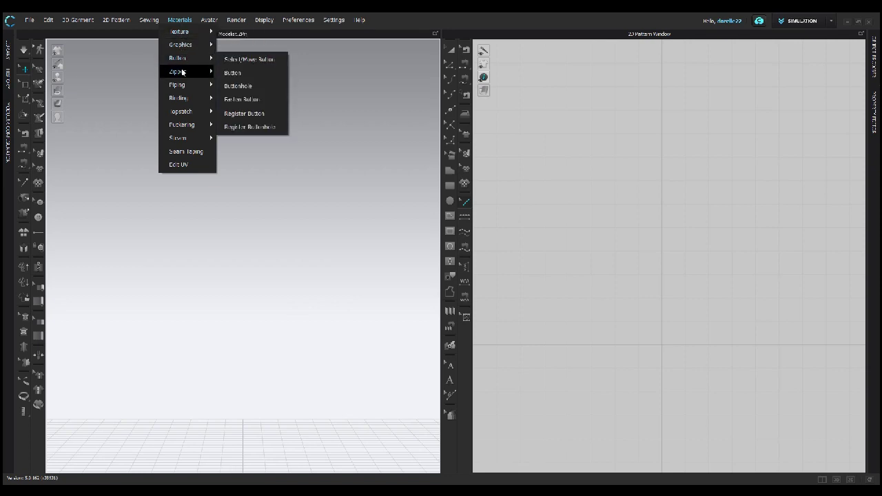
mouse_move(184, 74)
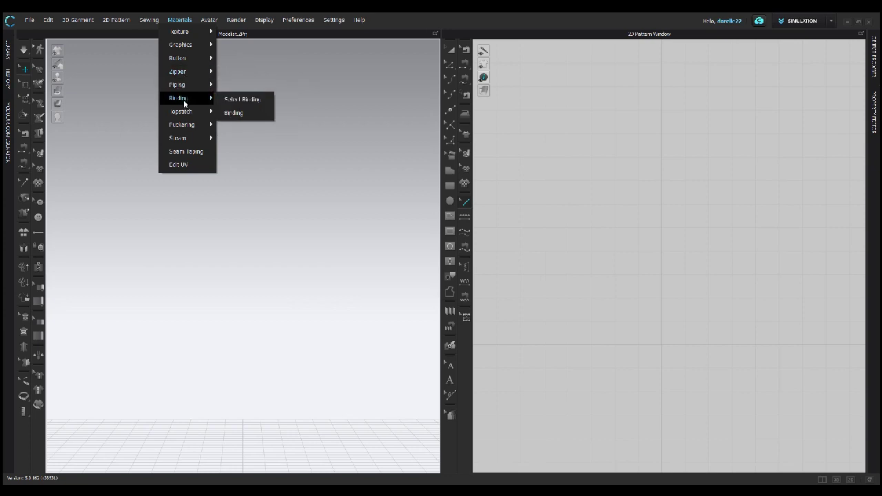
mouse_move(185, 114)
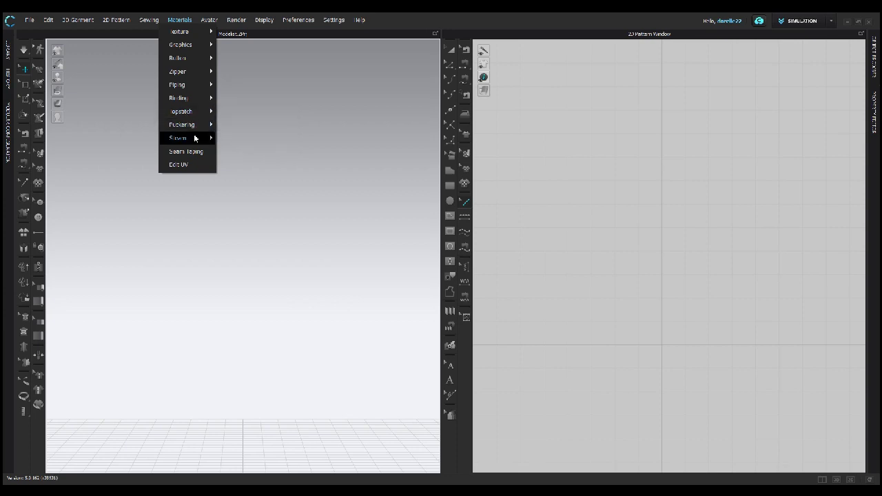
mouse_move(195, 138)
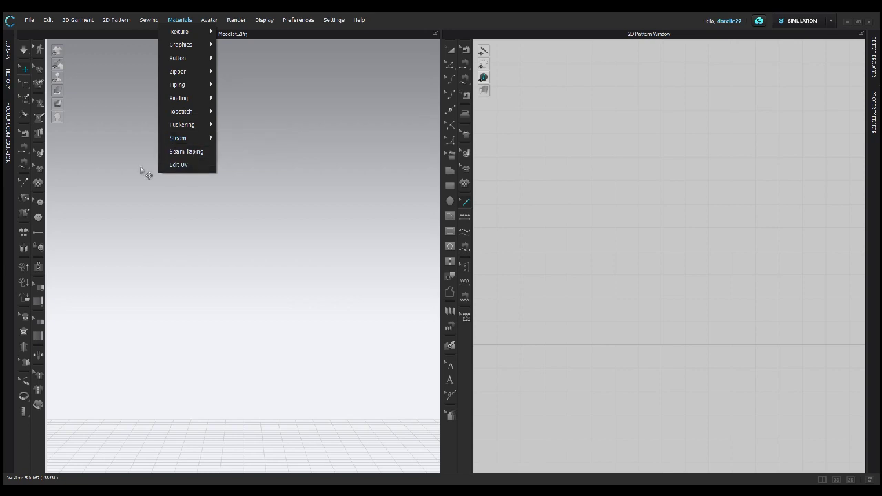
Look through the sewing and tack commands and the 2D pattern editing, creation, pleats and annotation commands.
left_click(138, 21)
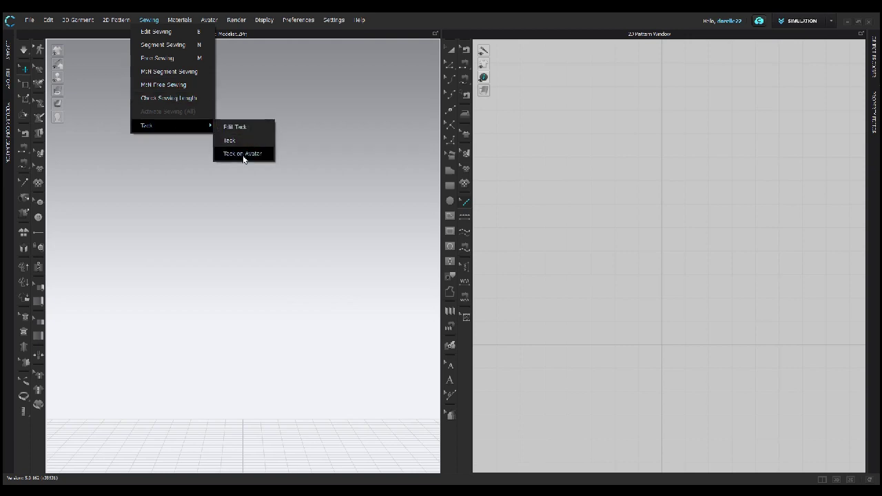
left_click(115, 19)
mouse_move(117, 33)
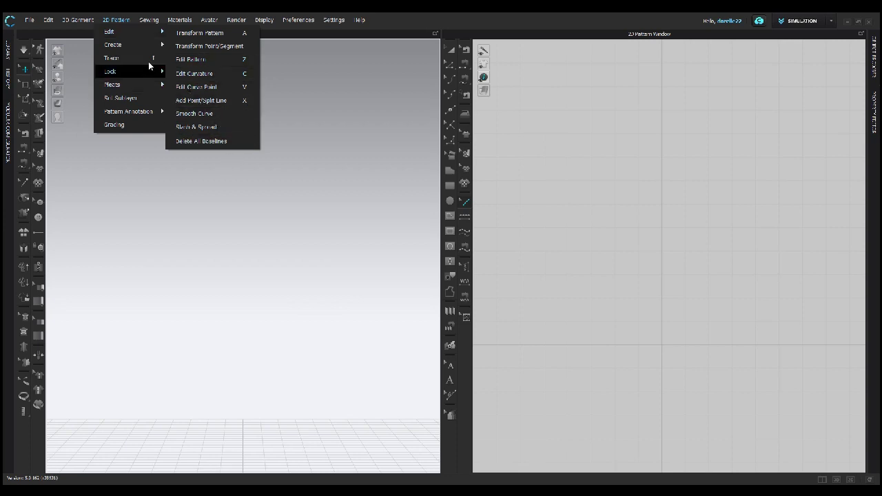
mouse_move(149, 43)
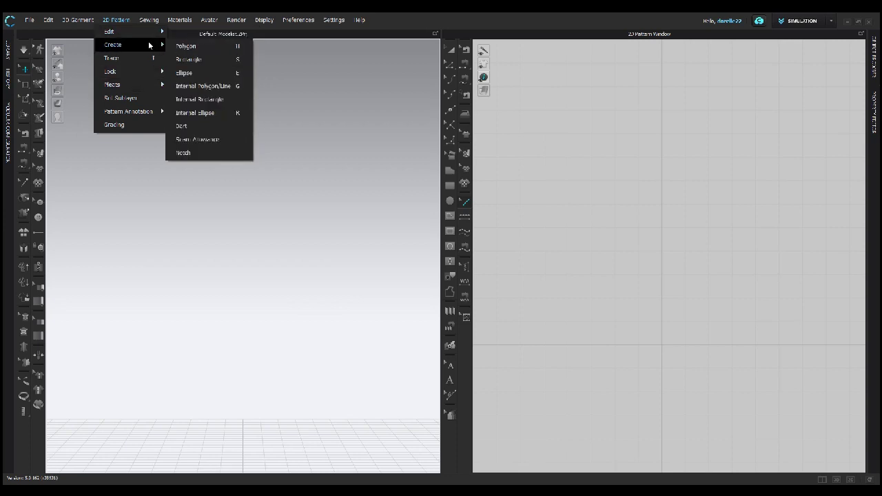
mouse_move(148, 74)
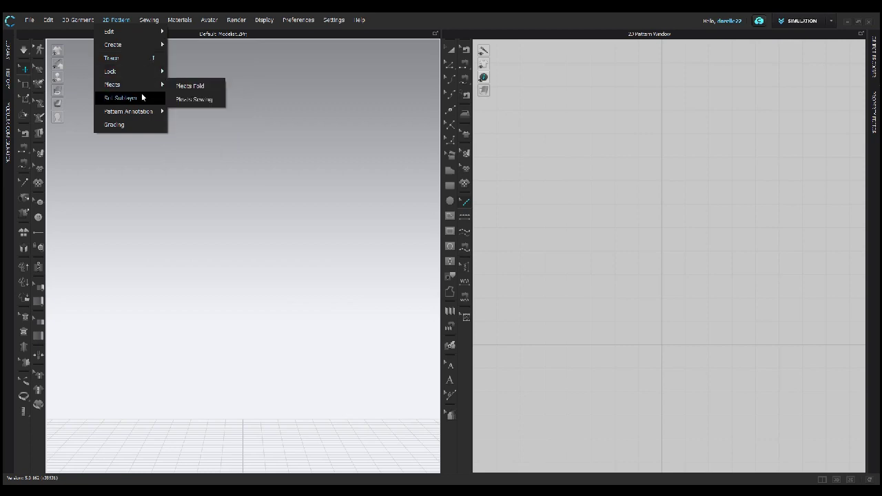
mouse_move(142, 113)
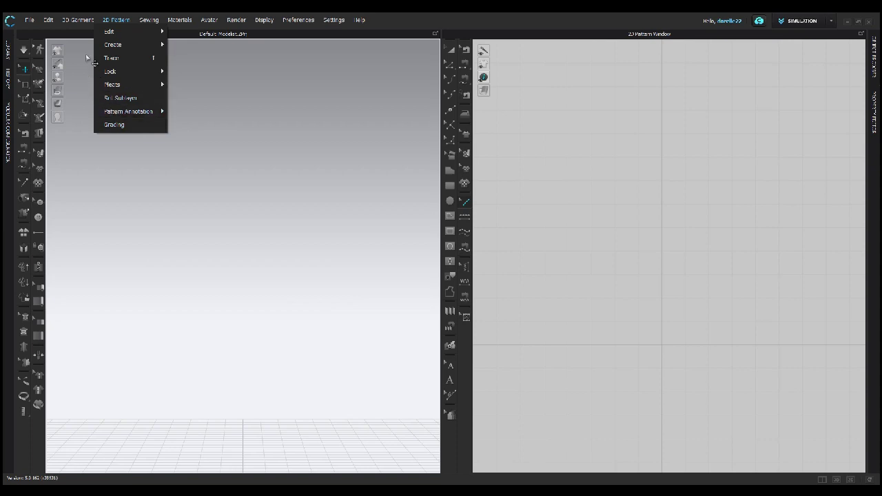
Look through the 3D garment commands and the file commands for information, recent files, video capture, export and import.
mouse_move(71, 22)
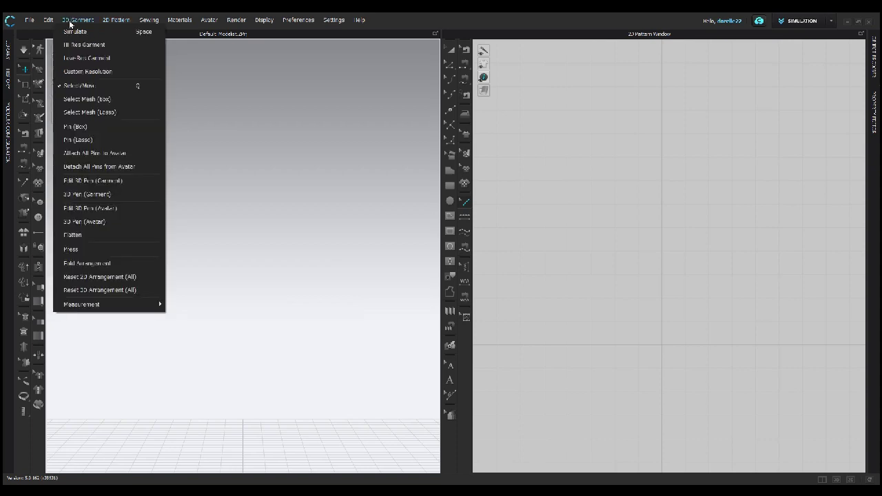
mouse_move(122, 311)
mouse_move(43, 26)
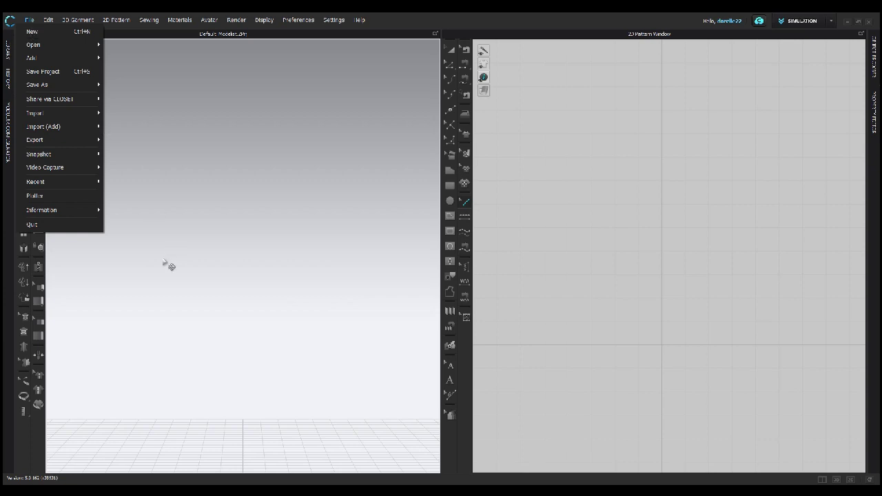
mouse_move(90, 209)
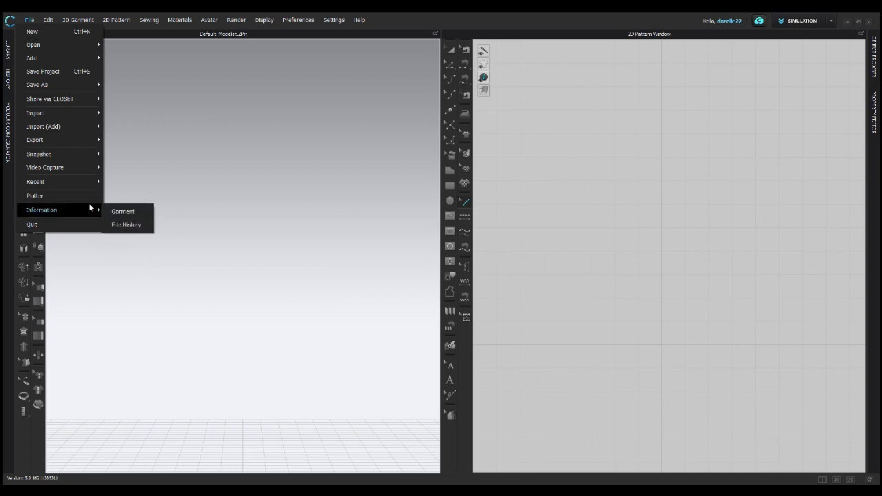
mouse_move(95, 187)
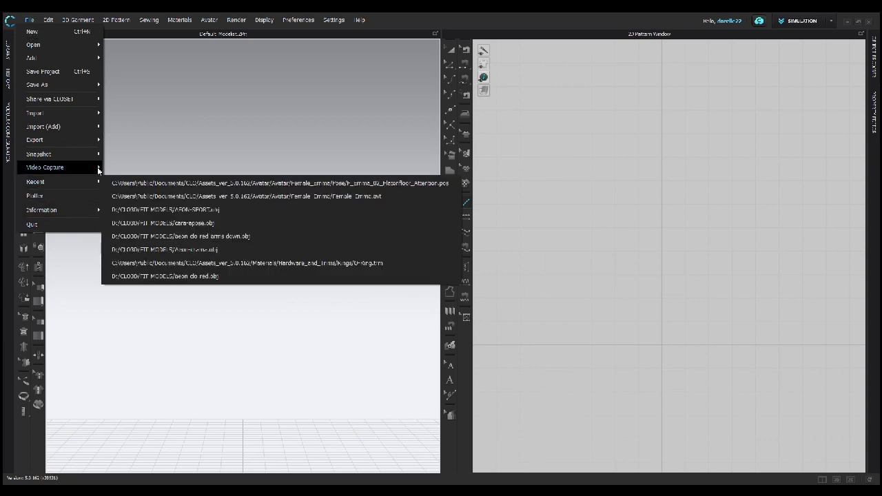
mouse_move(97, 156)
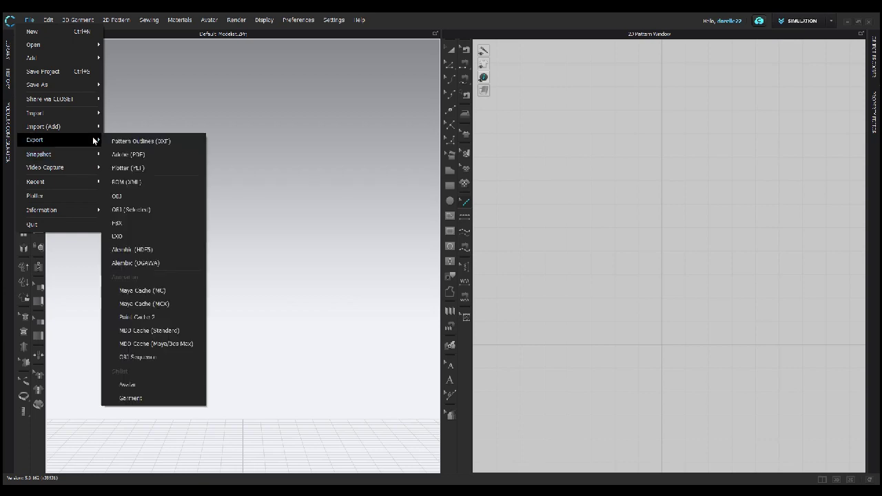
mouse_move(89, 132)
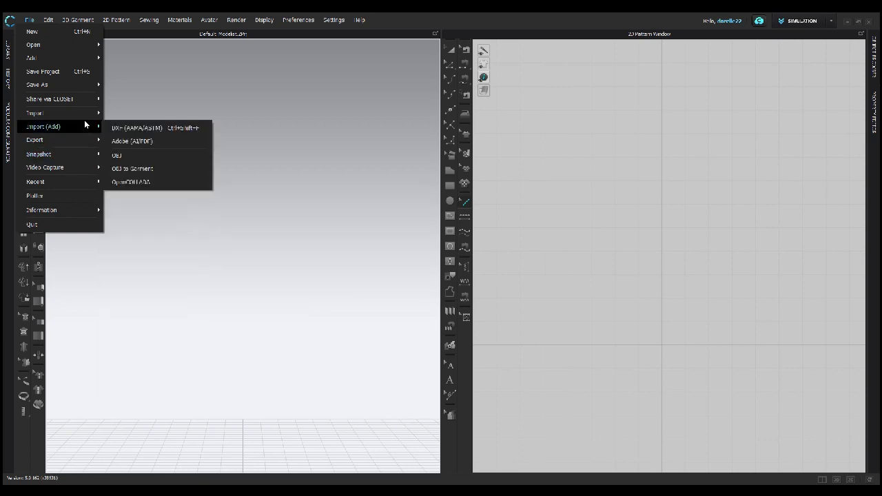
mouse_move(74, 113)
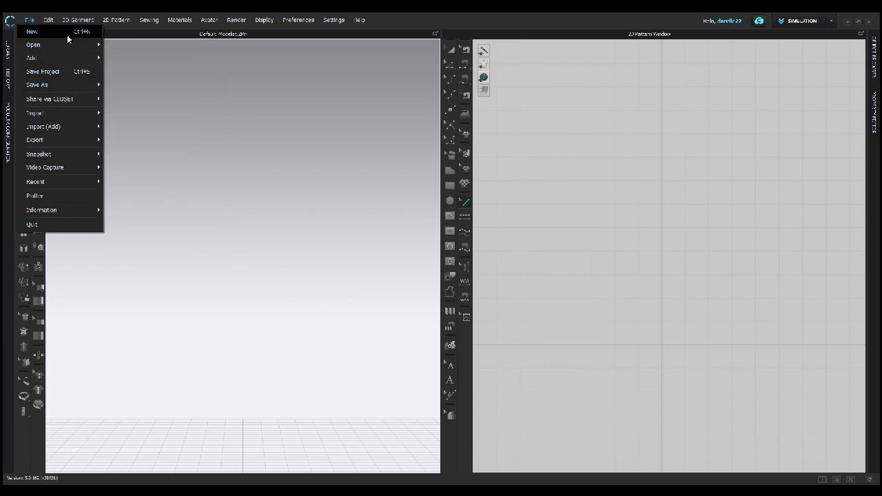
left_click(210, 103)
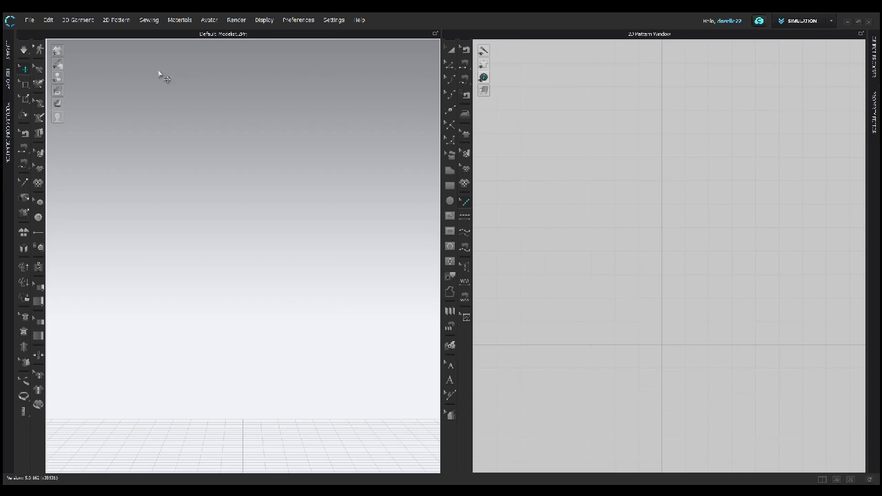
Load the Female_Emma.avt avatar from the Female Emma folder of the Library into the 3D window.
left_click(8, 53)
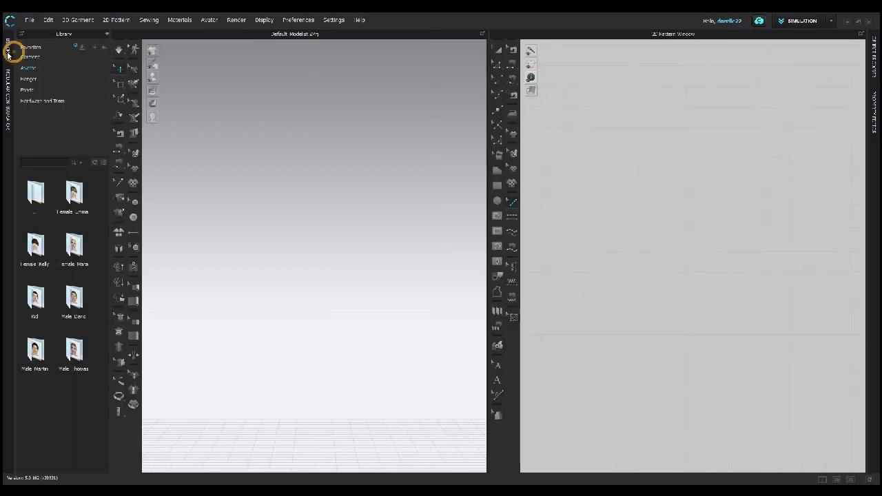
double_click(76, 204)
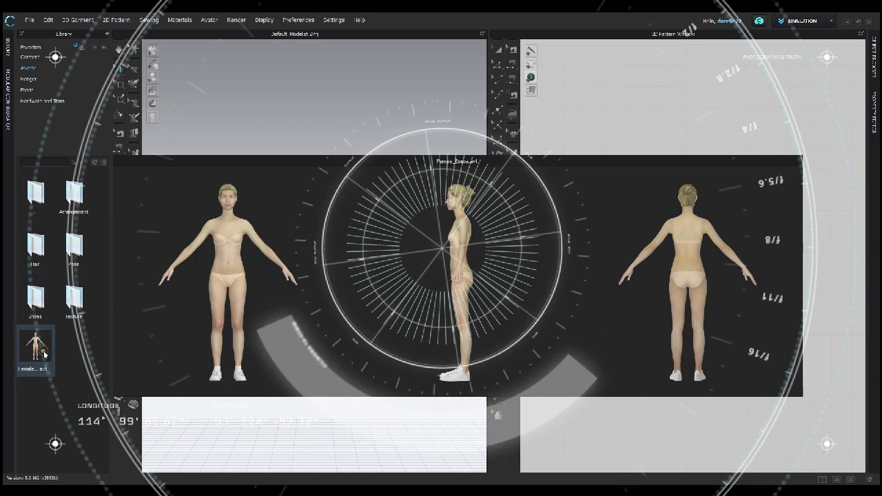
double_click(44, 353)
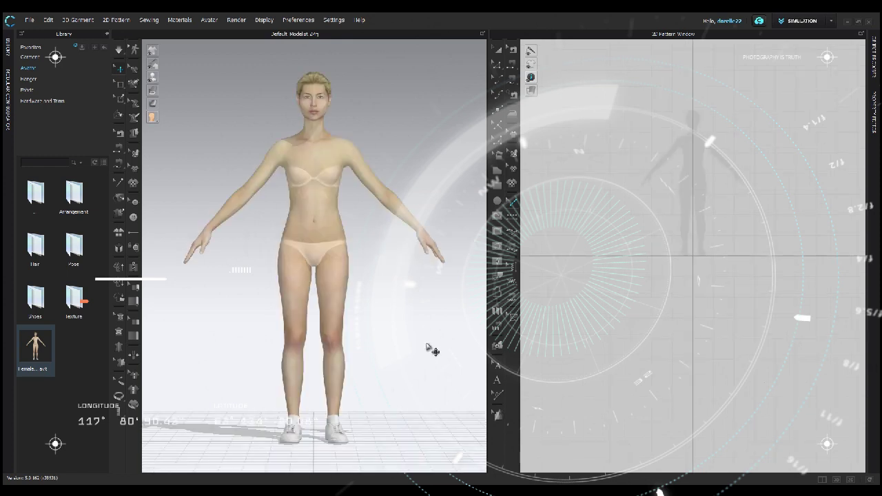
Examine the avatar's silhouette in the 2D Pattern Window, up close and at nearly full body height.
scroll(699, 197, "up", 5)
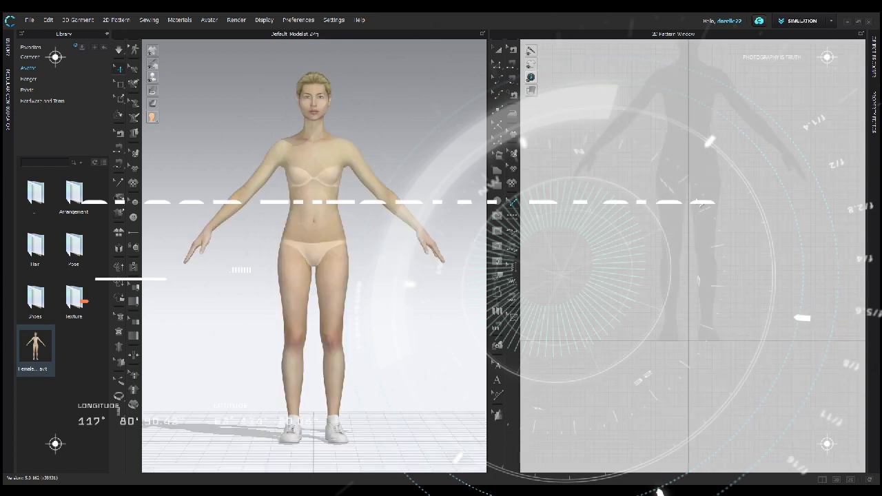
scroll(699, 206, "up", 5)
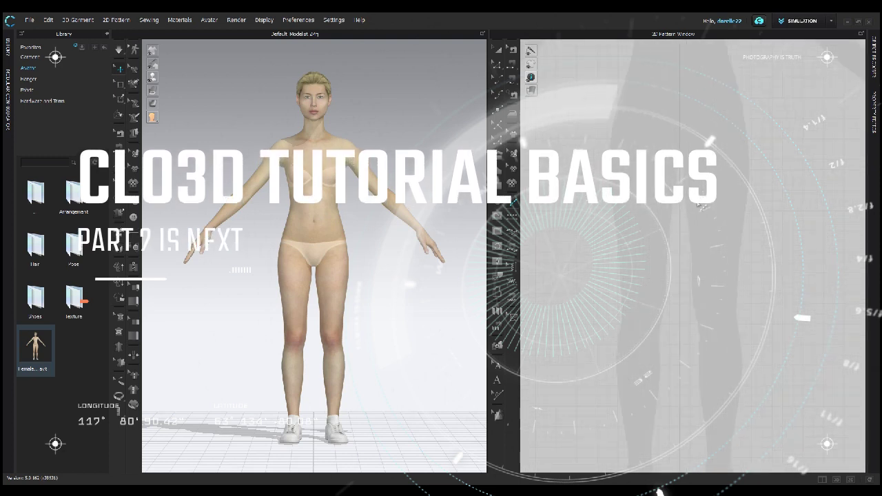
scroll(700, 206, "down", 5)
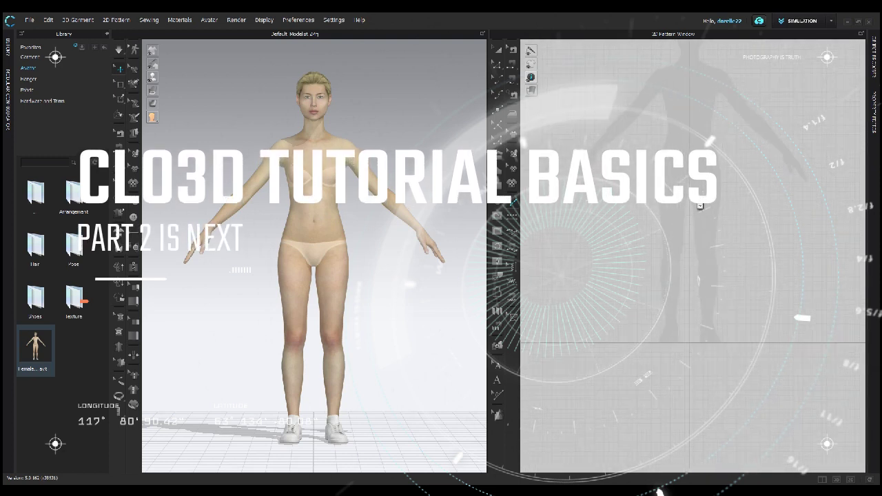
scroll(700, 206, "up", 5)
scroll(701, 204, "down", 2)
scroll(702, 204, "down", 1)
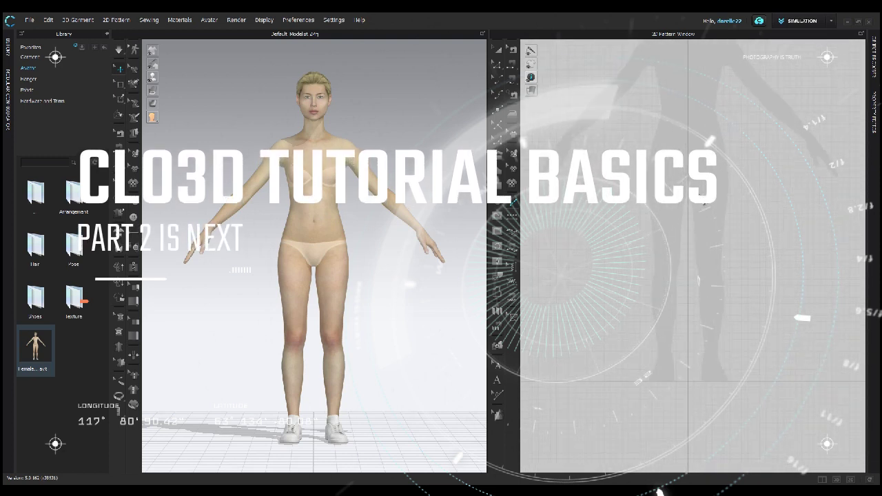
scroll(702, 204, "down", 2)
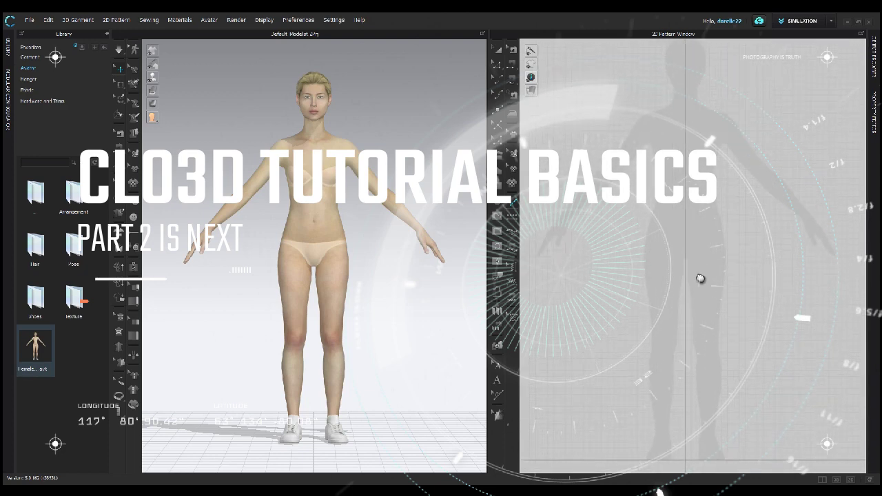
scroll(700, 278, "down", 1)
scroll(698, 277, "up", 2)
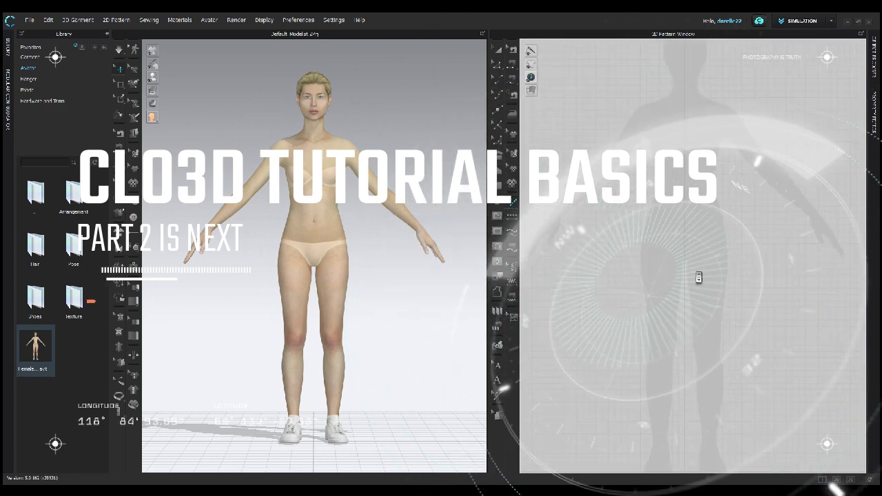